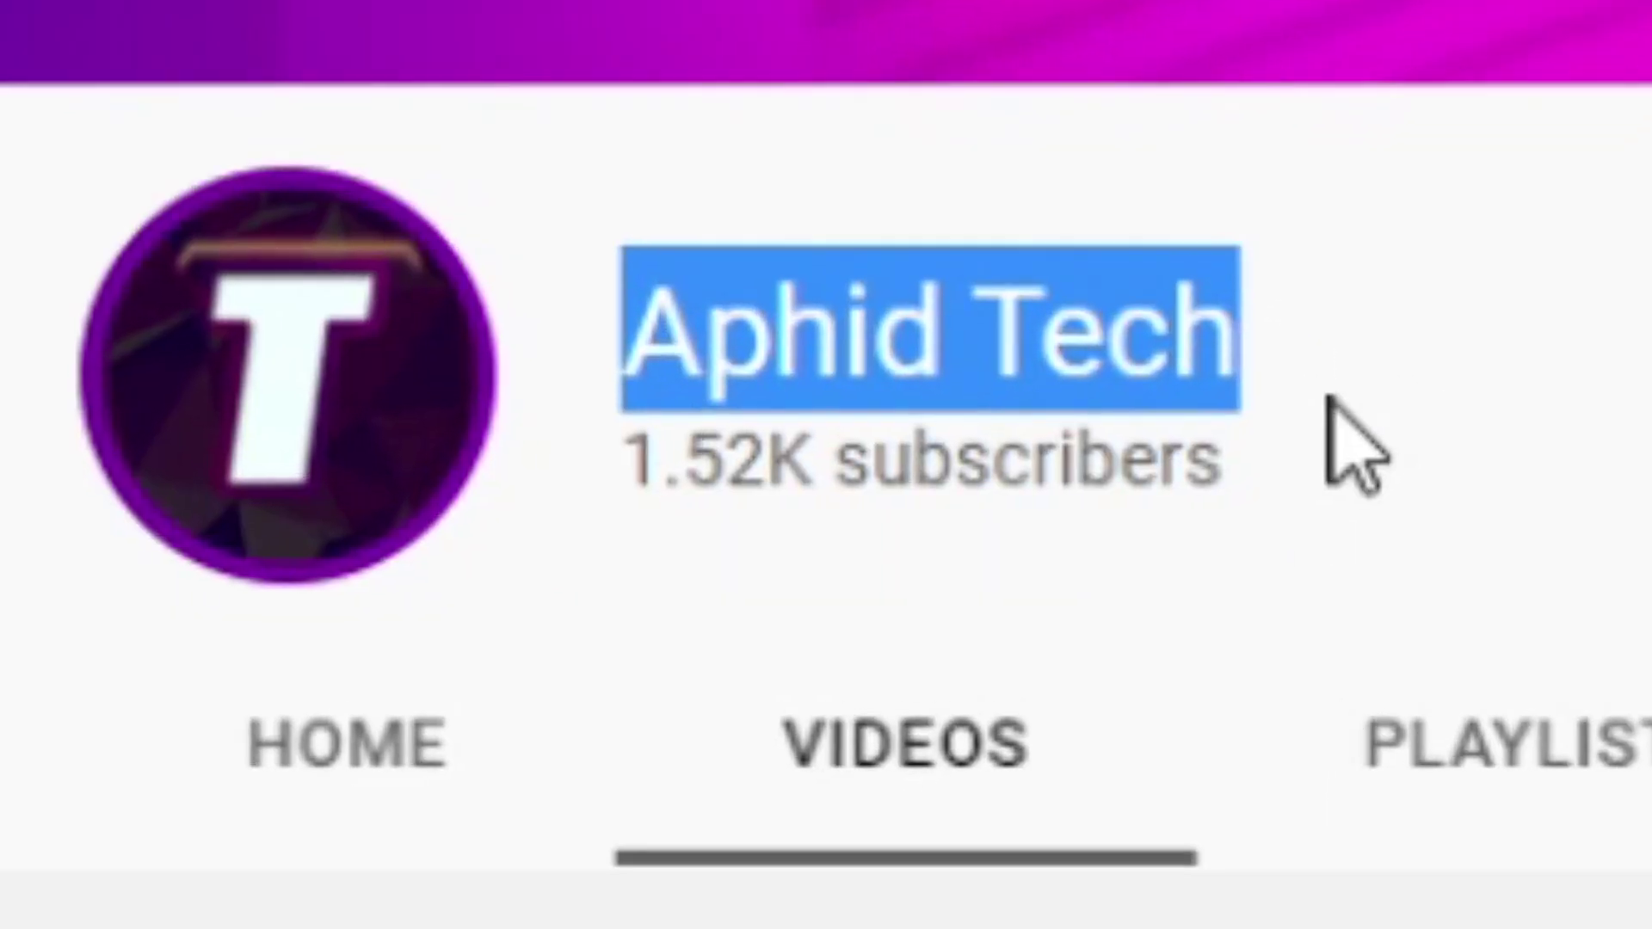
- Switch the Aphid Tech channel page to its Community tab to show the post composer
{"action": "left_click", "coordinate": [1486, 324]}
{"action": "left_click_drag", "start_coordinate": [1485, 325], "coordinate": [473, 362]}
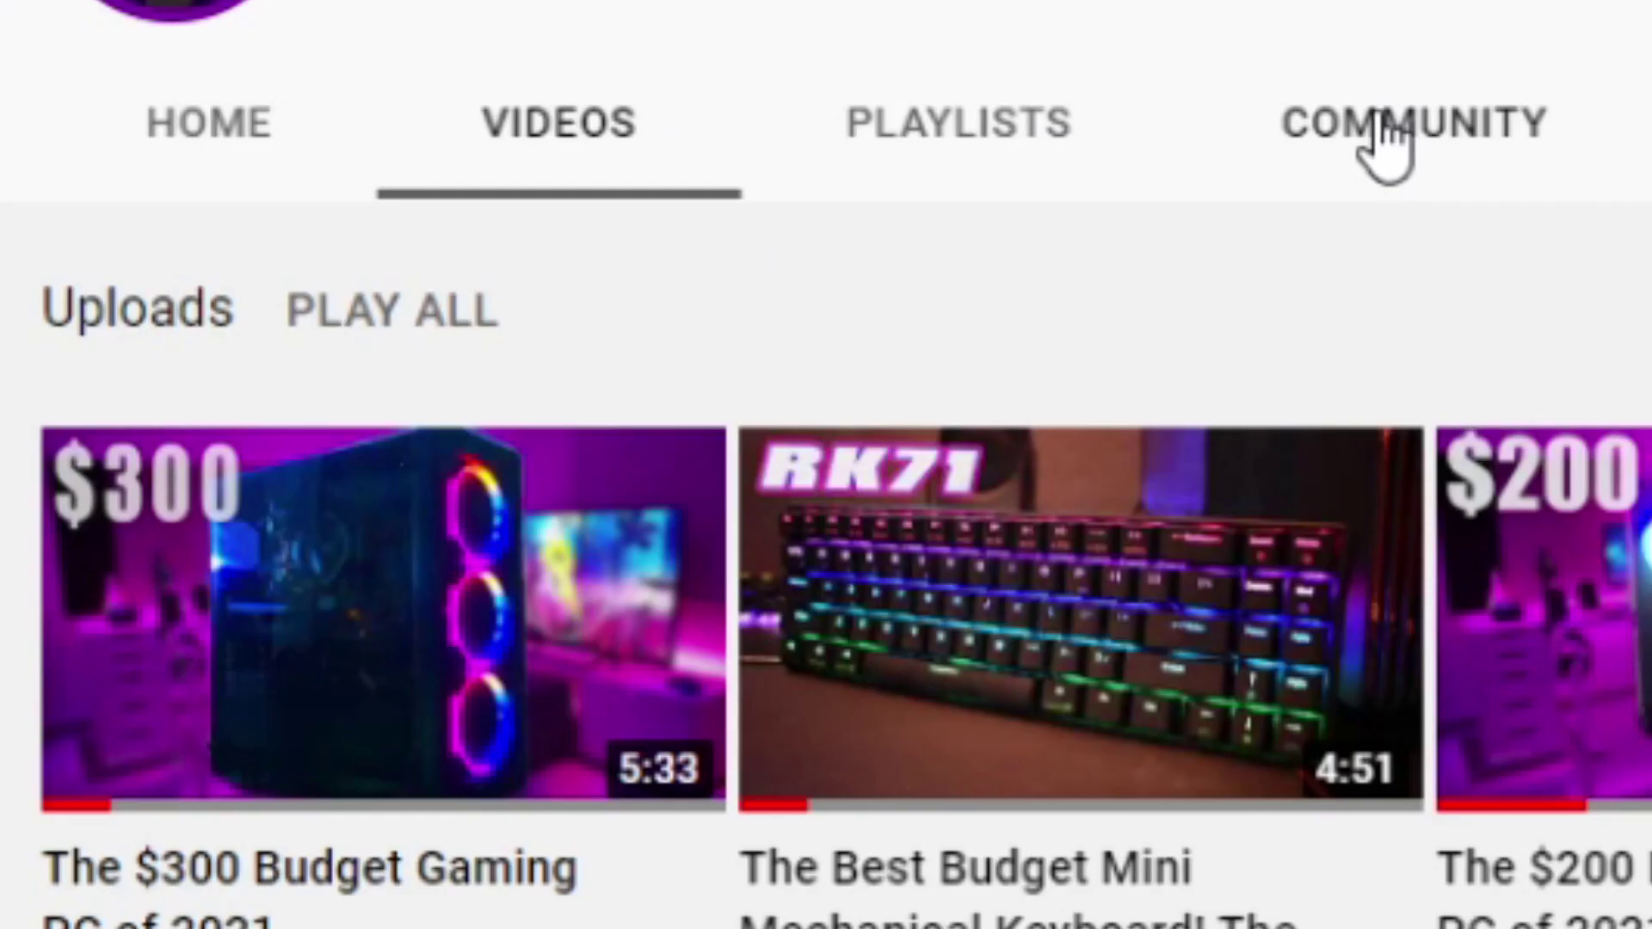
{"action": "left_click", "coordinate": [1384, 129]}
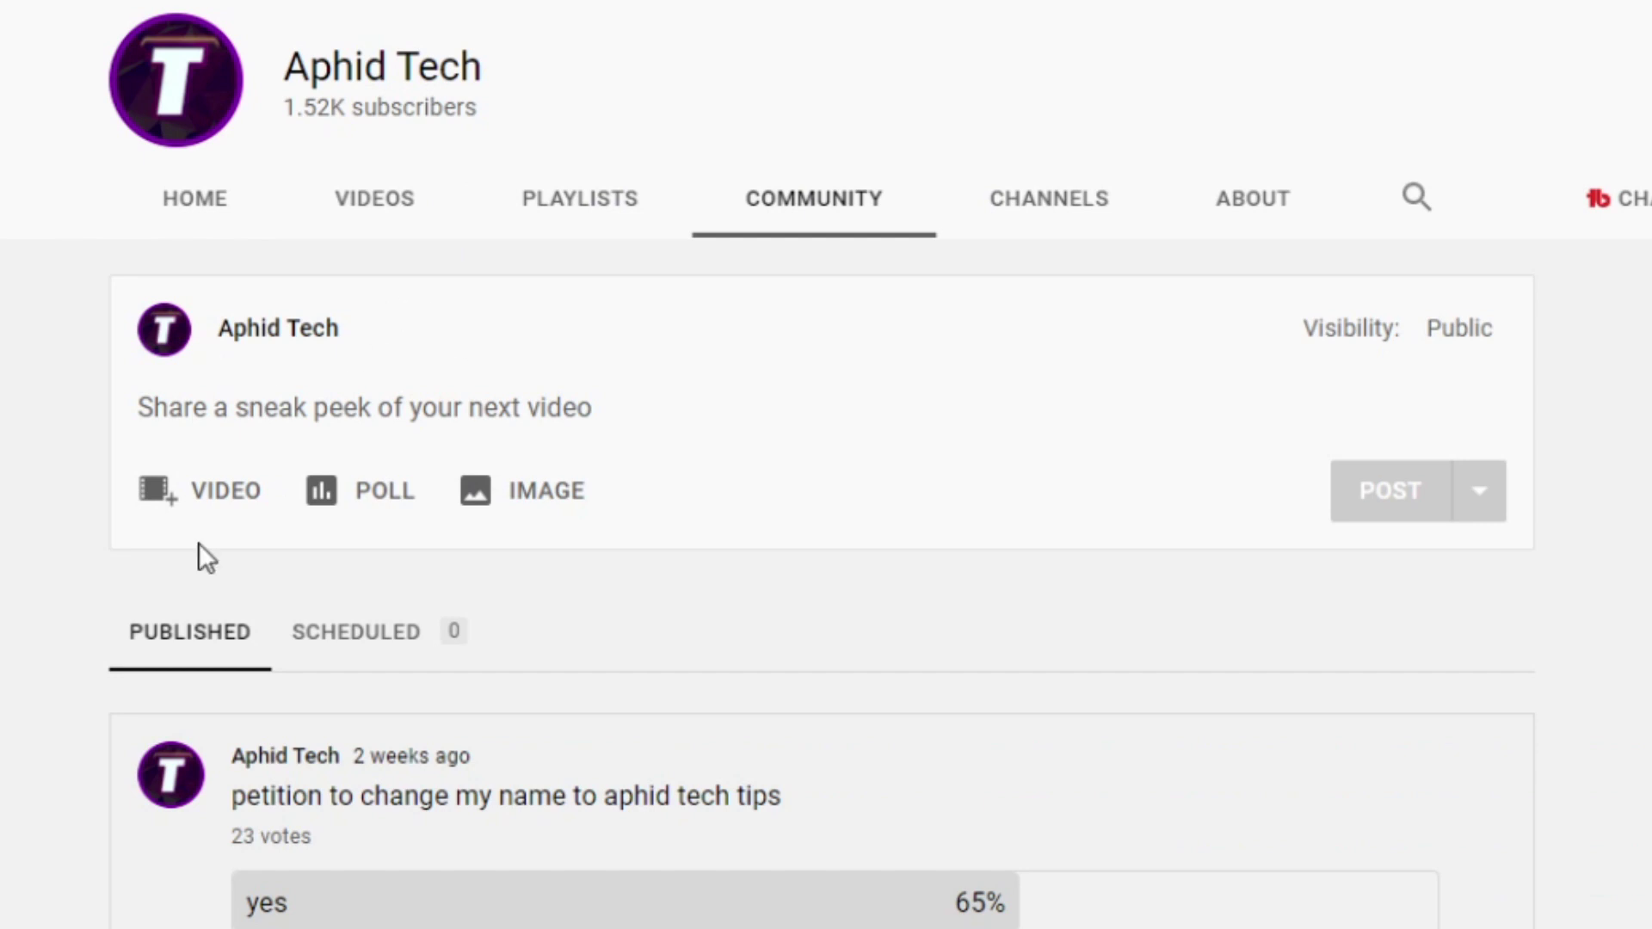
- Publish a community post of two lines of repeated 'e' characters
{"action": "left_click", "coordinate": [312, 404]}
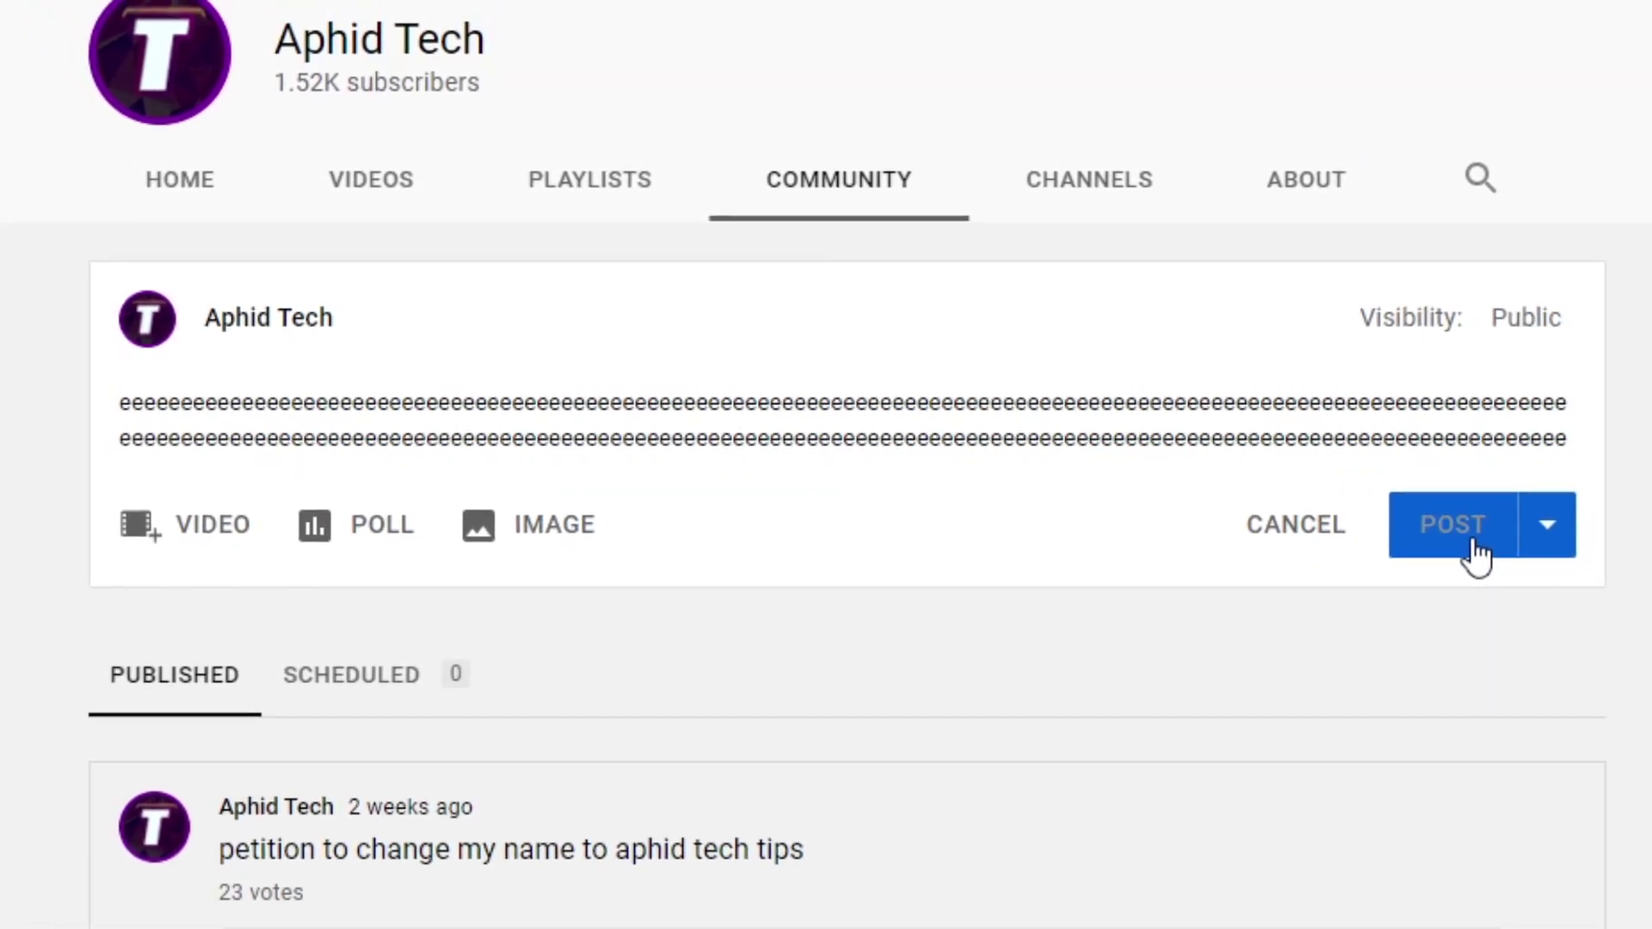
{"action": "left_click", "coordinate": [1598, 563]}
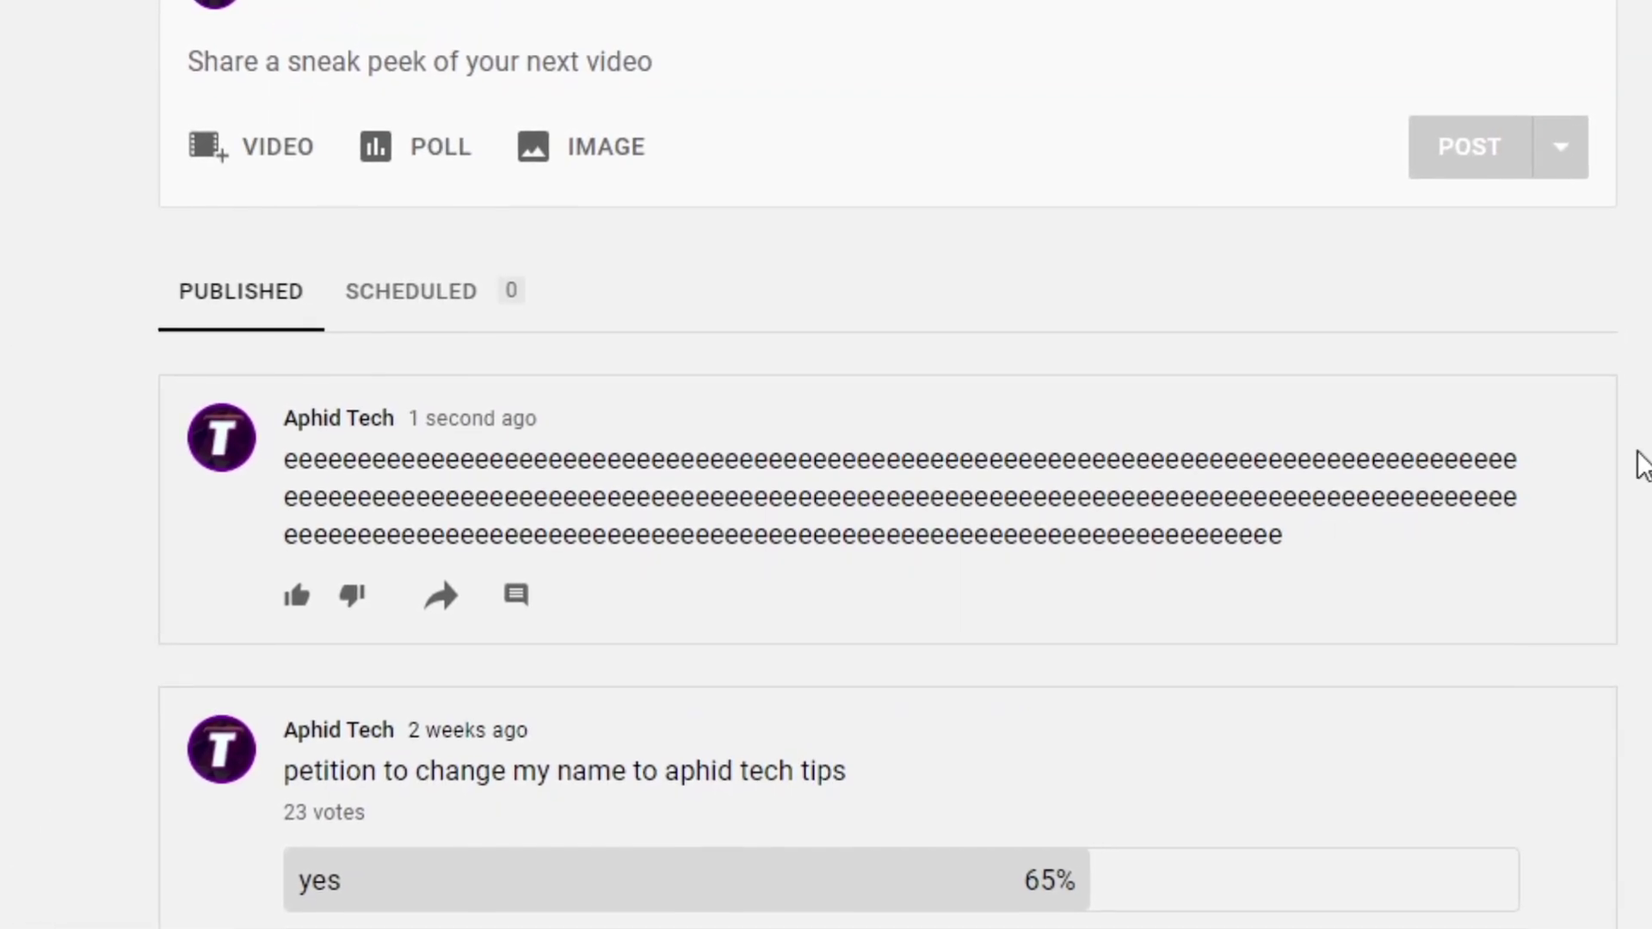
- Delete the just-published e post, then publish a much longer string of repeated e's
{"action": "mouse_move", "coordinate": [1571, 462]}
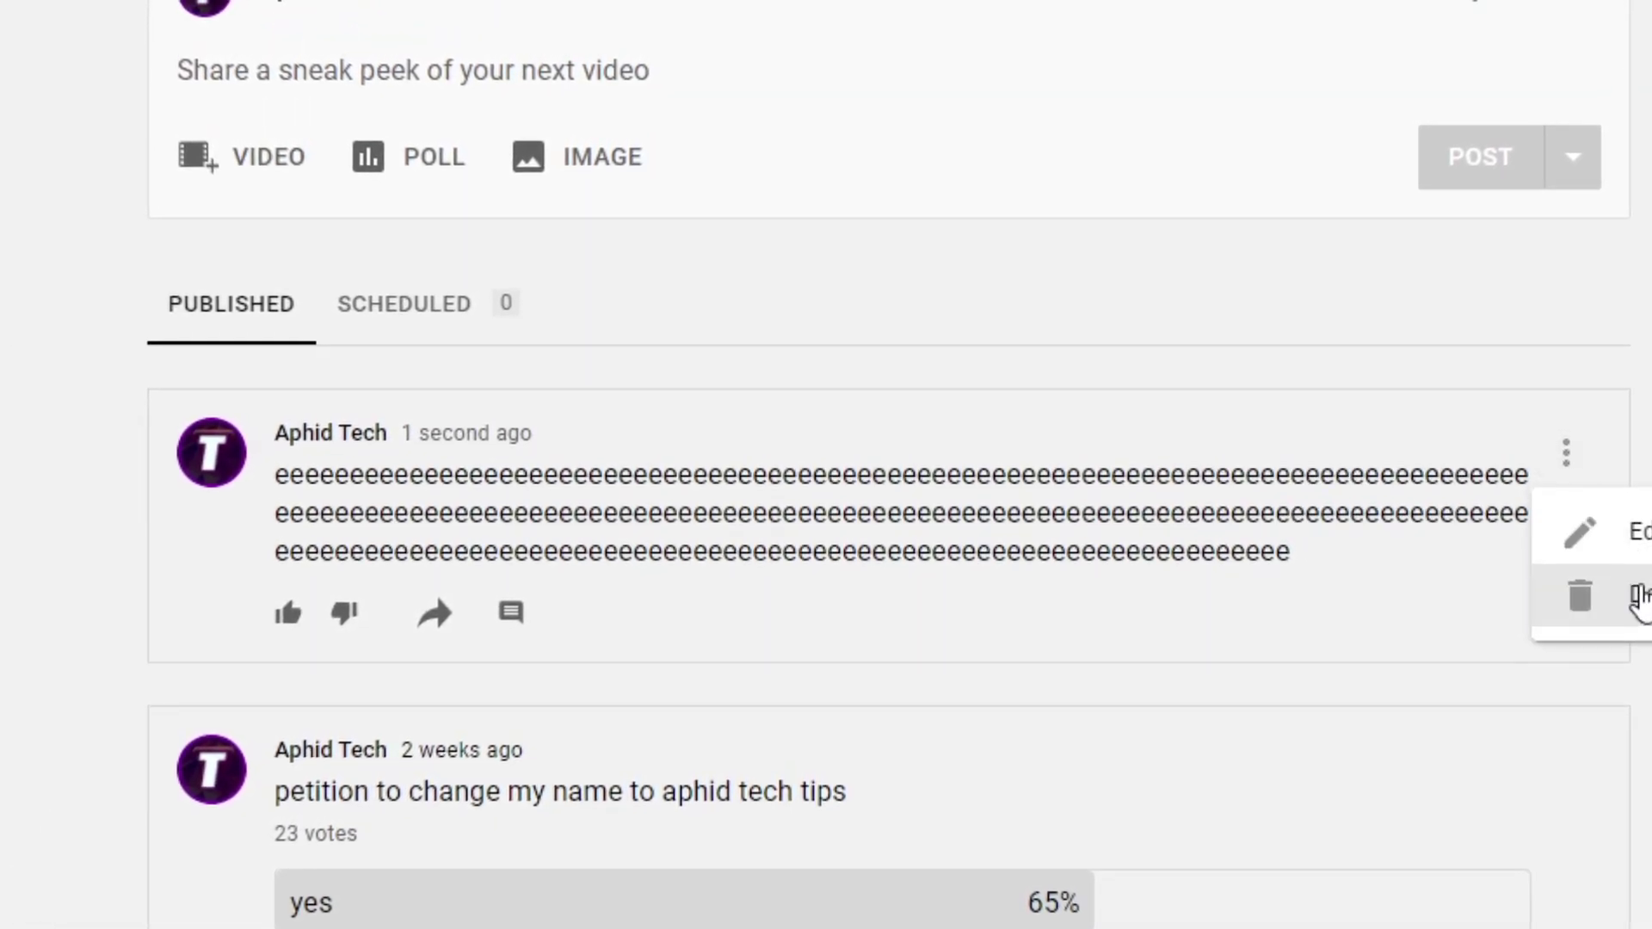
{"action": "left_click", "coordinate": [1637, 593]}
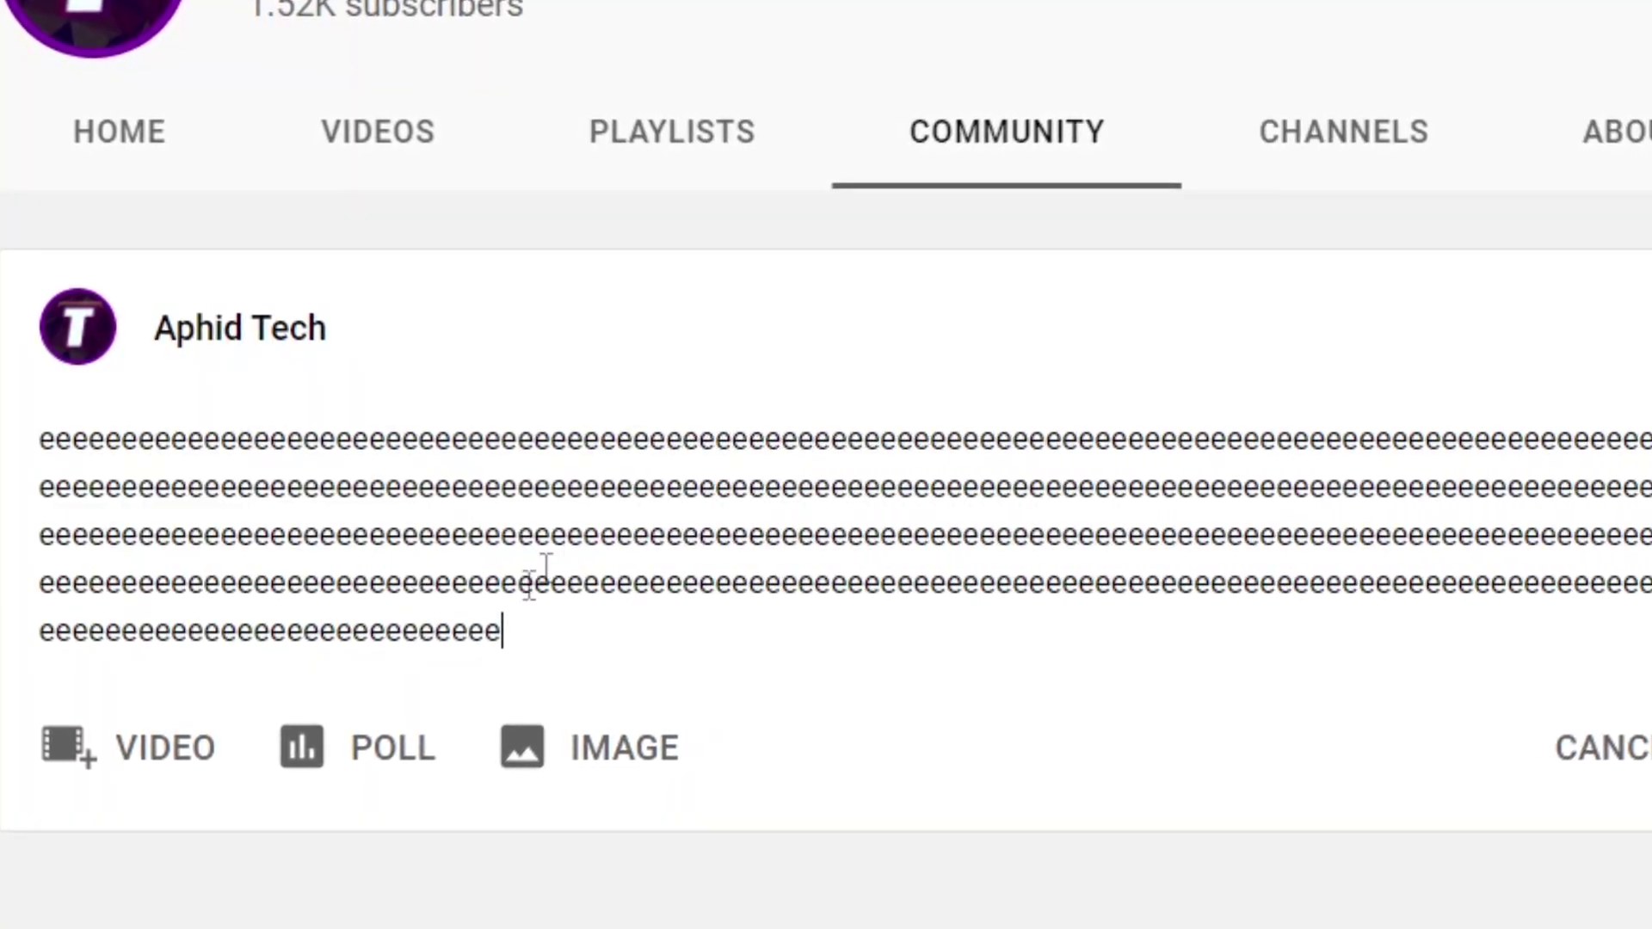
{"action": "left_click", "coordinate": [1643, 747]}
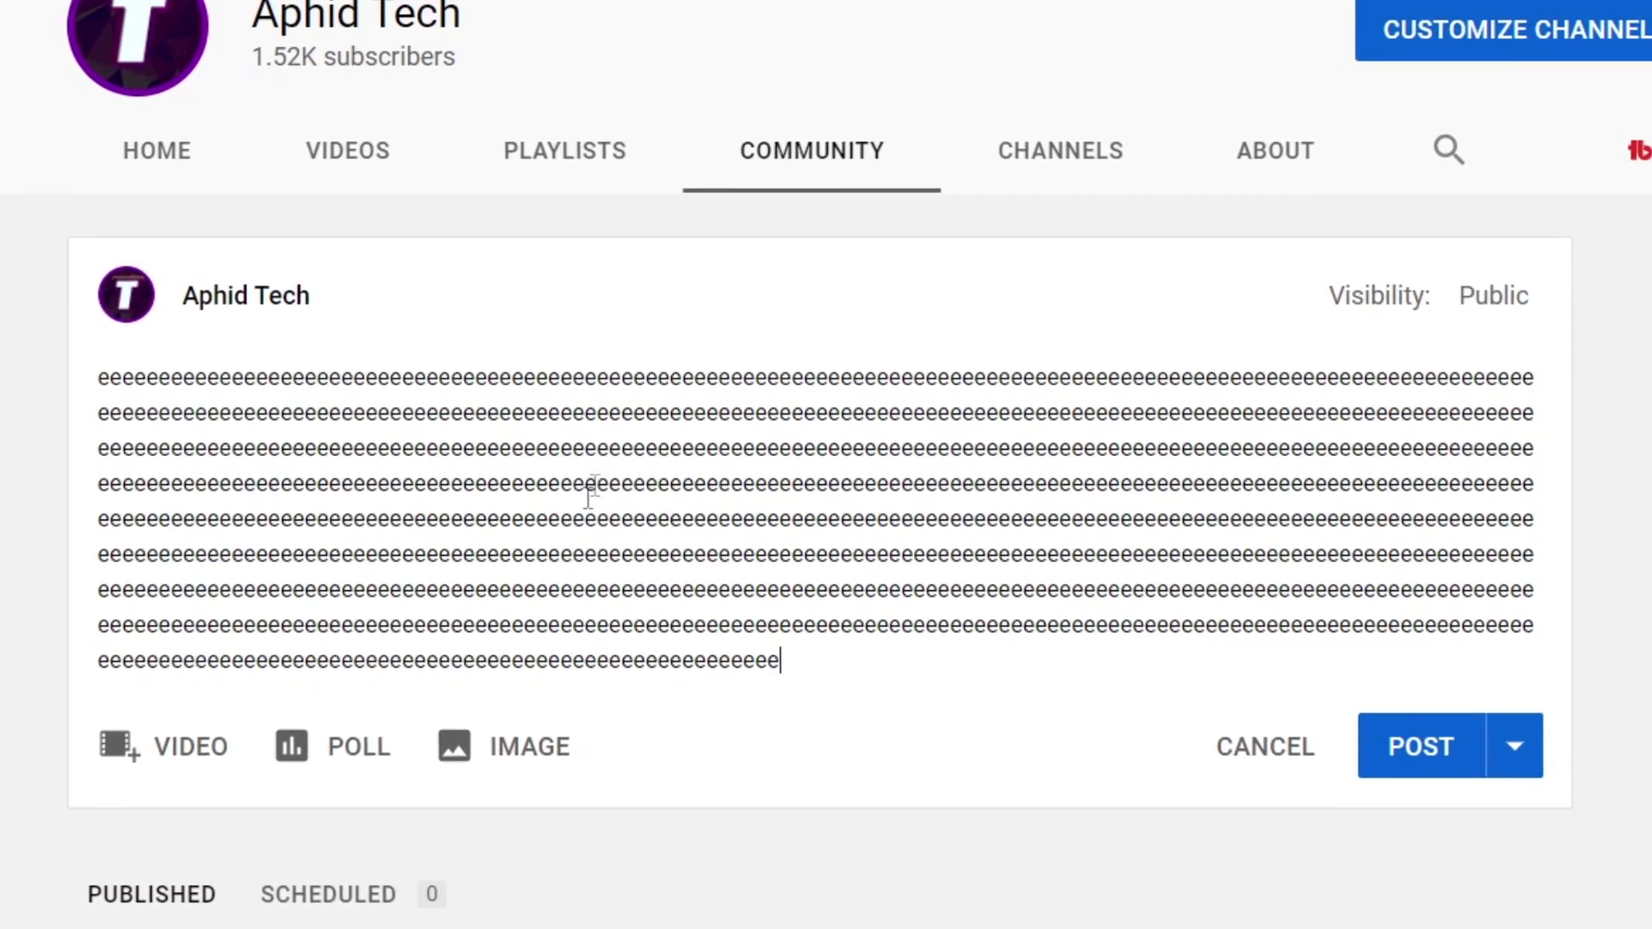
{"action": "left_click", "coordinate": [1415, 752]}
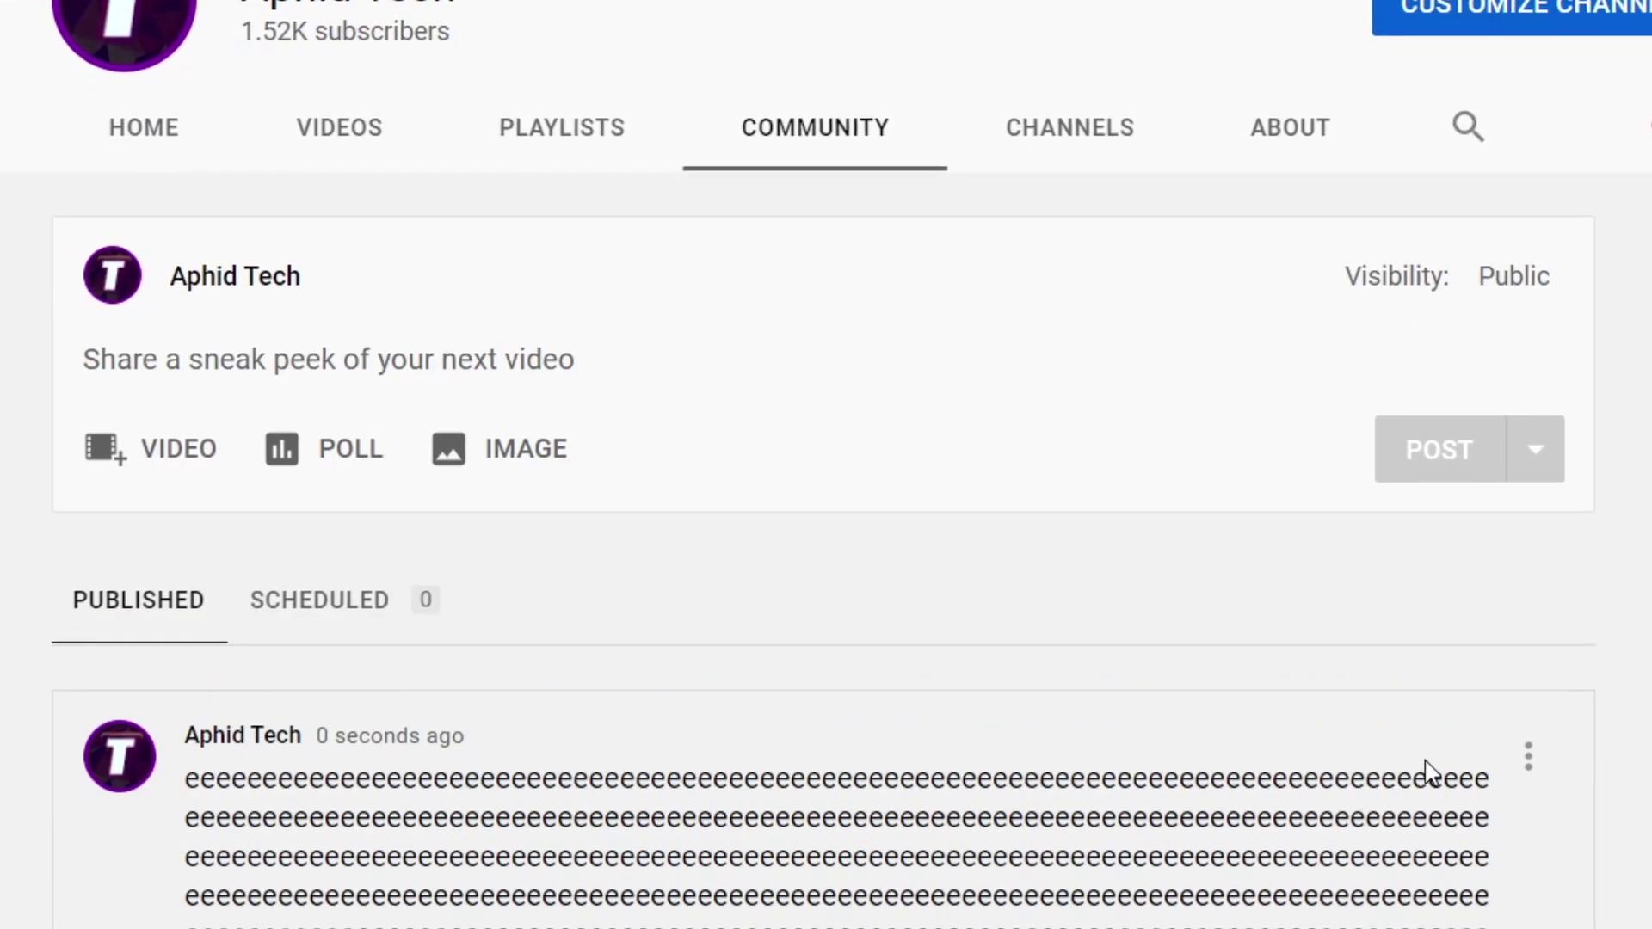
{"action": "scroll", "coordinate": [332, 912], "scroll_direction": "down", "scroll_amount": 5}
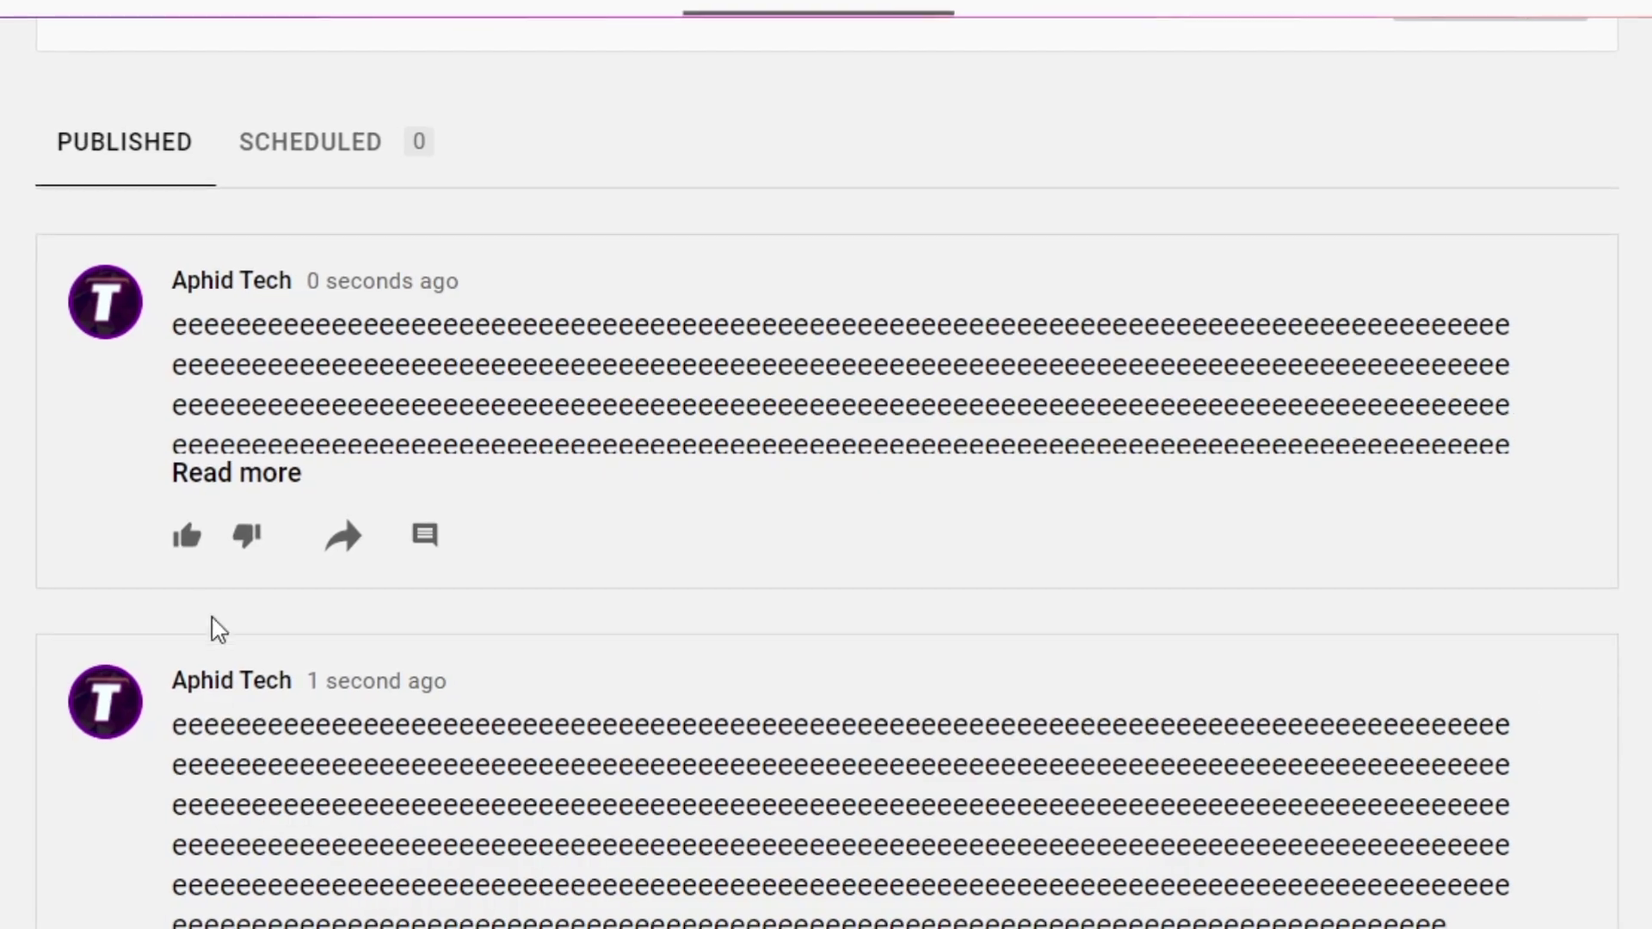
- Expand the long e post to its full text and publish another long e post
{"action": "left_click", "coordinate": [202, 473]}
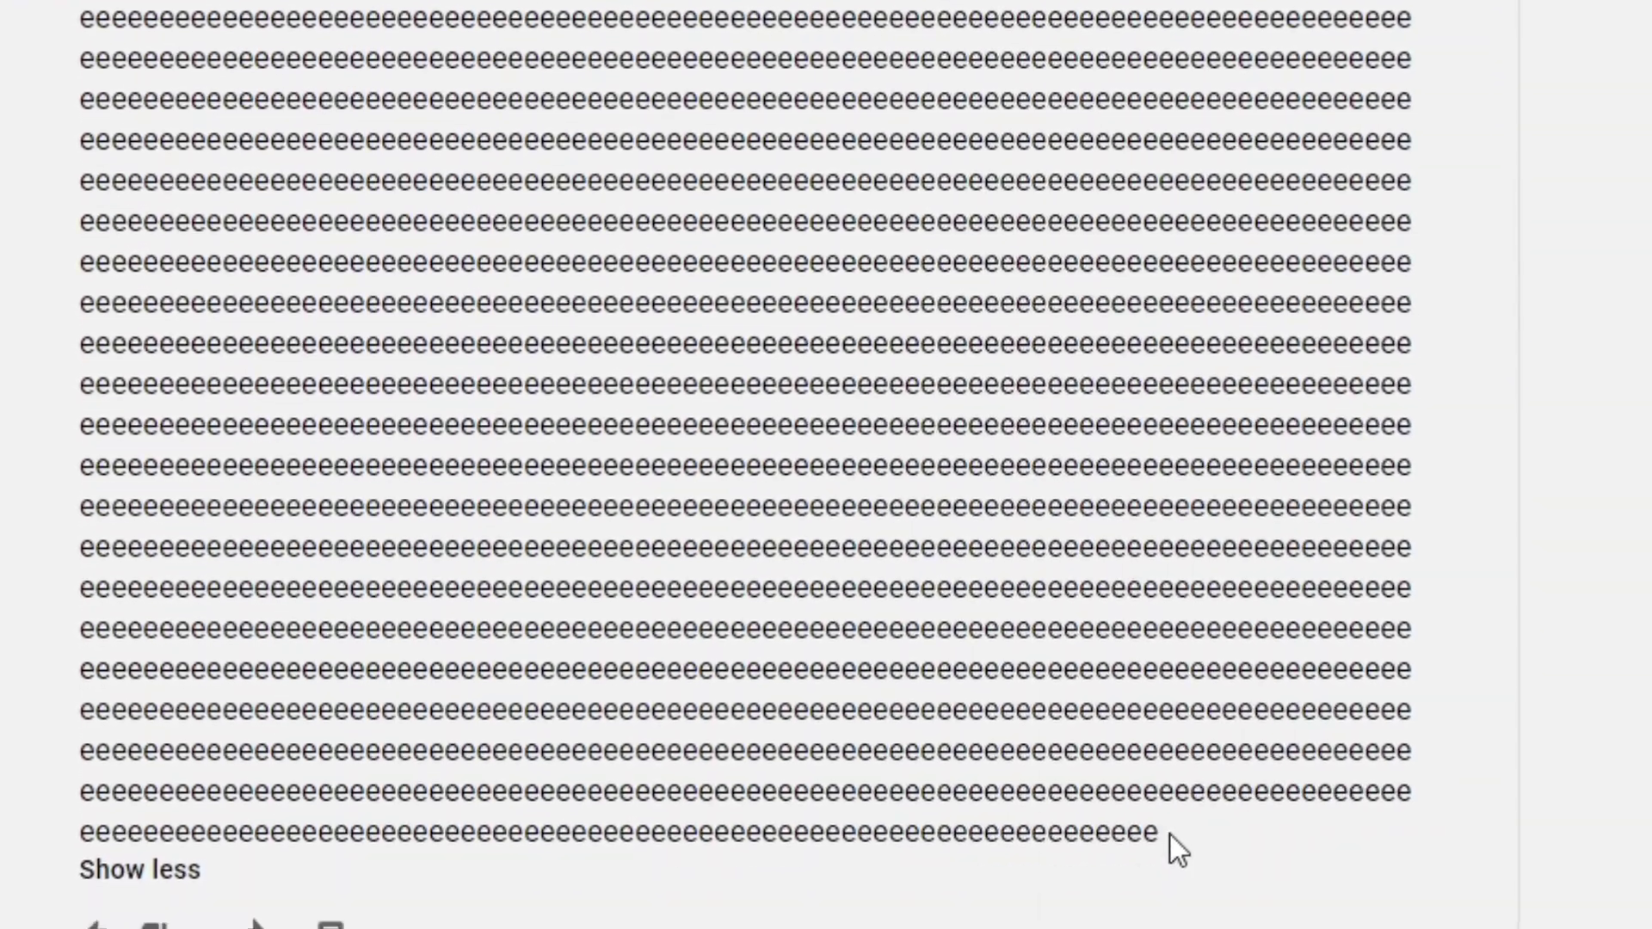
{"action": "left_click_drag", "start_coordinate": [1160, 856], "coordinate": [220, 688]}
{"action": "left_click", "coordinate": [336, 618]}
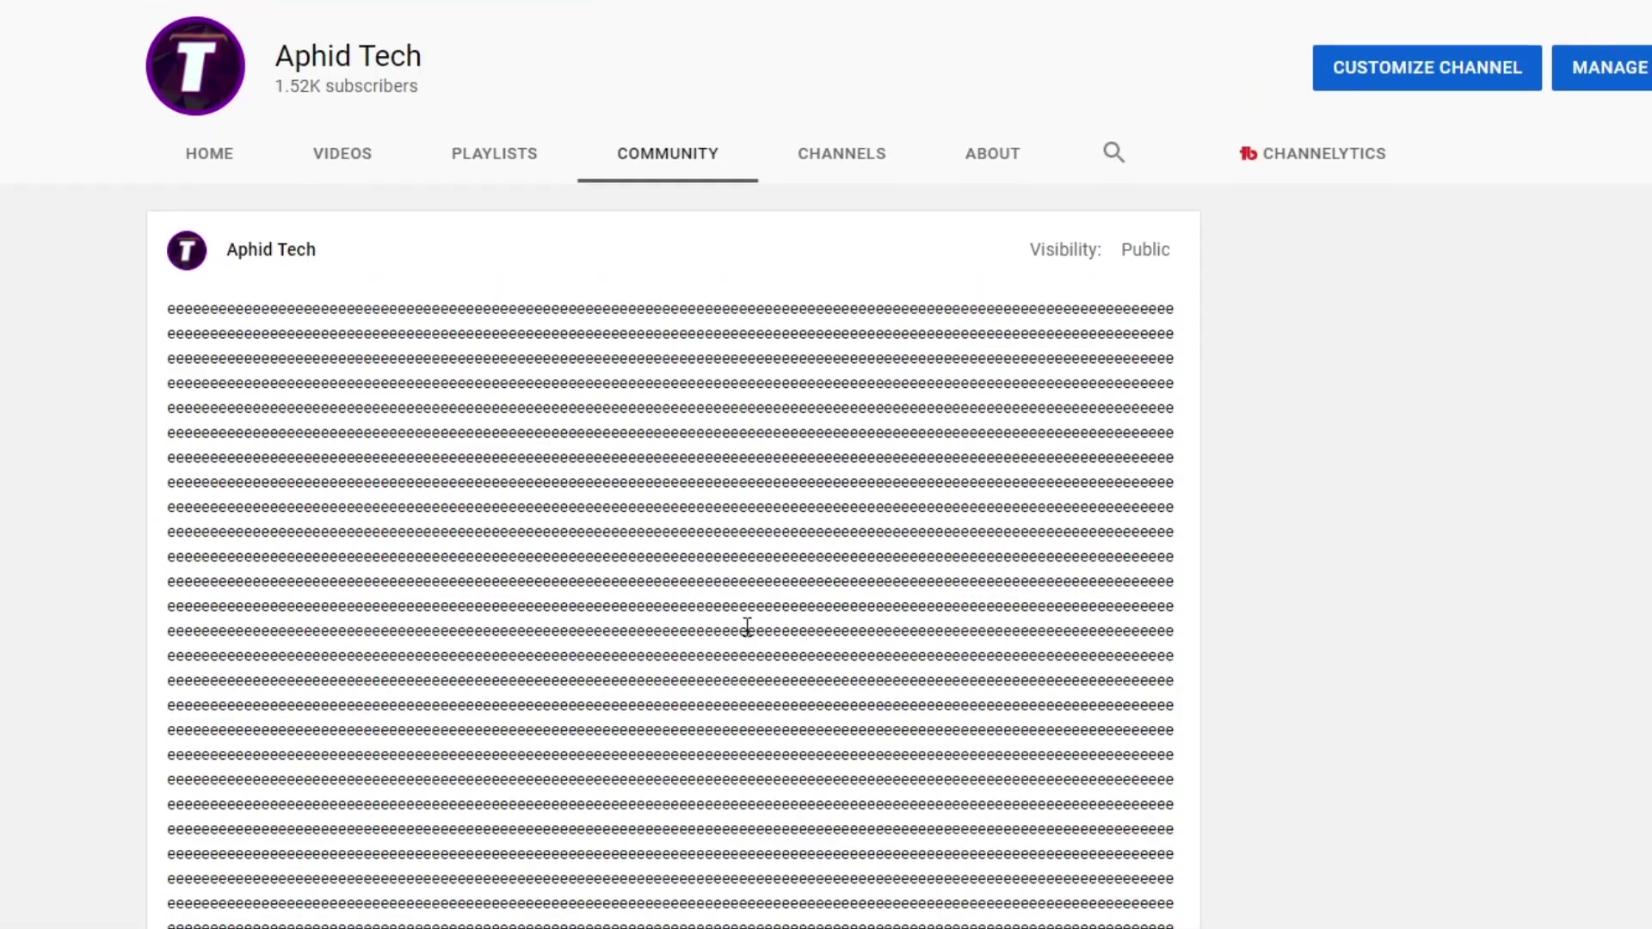
{"action": "scroll", "coordinate": [746, 626], "scroll_direction": "down", "scroll_amount": 5}
{"action": "left_click", "coordinate": [1094, 573]}
- Select the whole long post text and put it into the Character Counter's text area
{"action": "scroll", "coordinate": [1108, 593], "scroll_direction": "up", "scroll_amount": 10}
{"action": "scroll", "coordinate": [1045, 649], "scroll_direction": "down", "scroll_amount": 10}
{"action": "scroll", "coordinate": [757, 776], "scroll_direction": "down", "scroll_amount": 10}
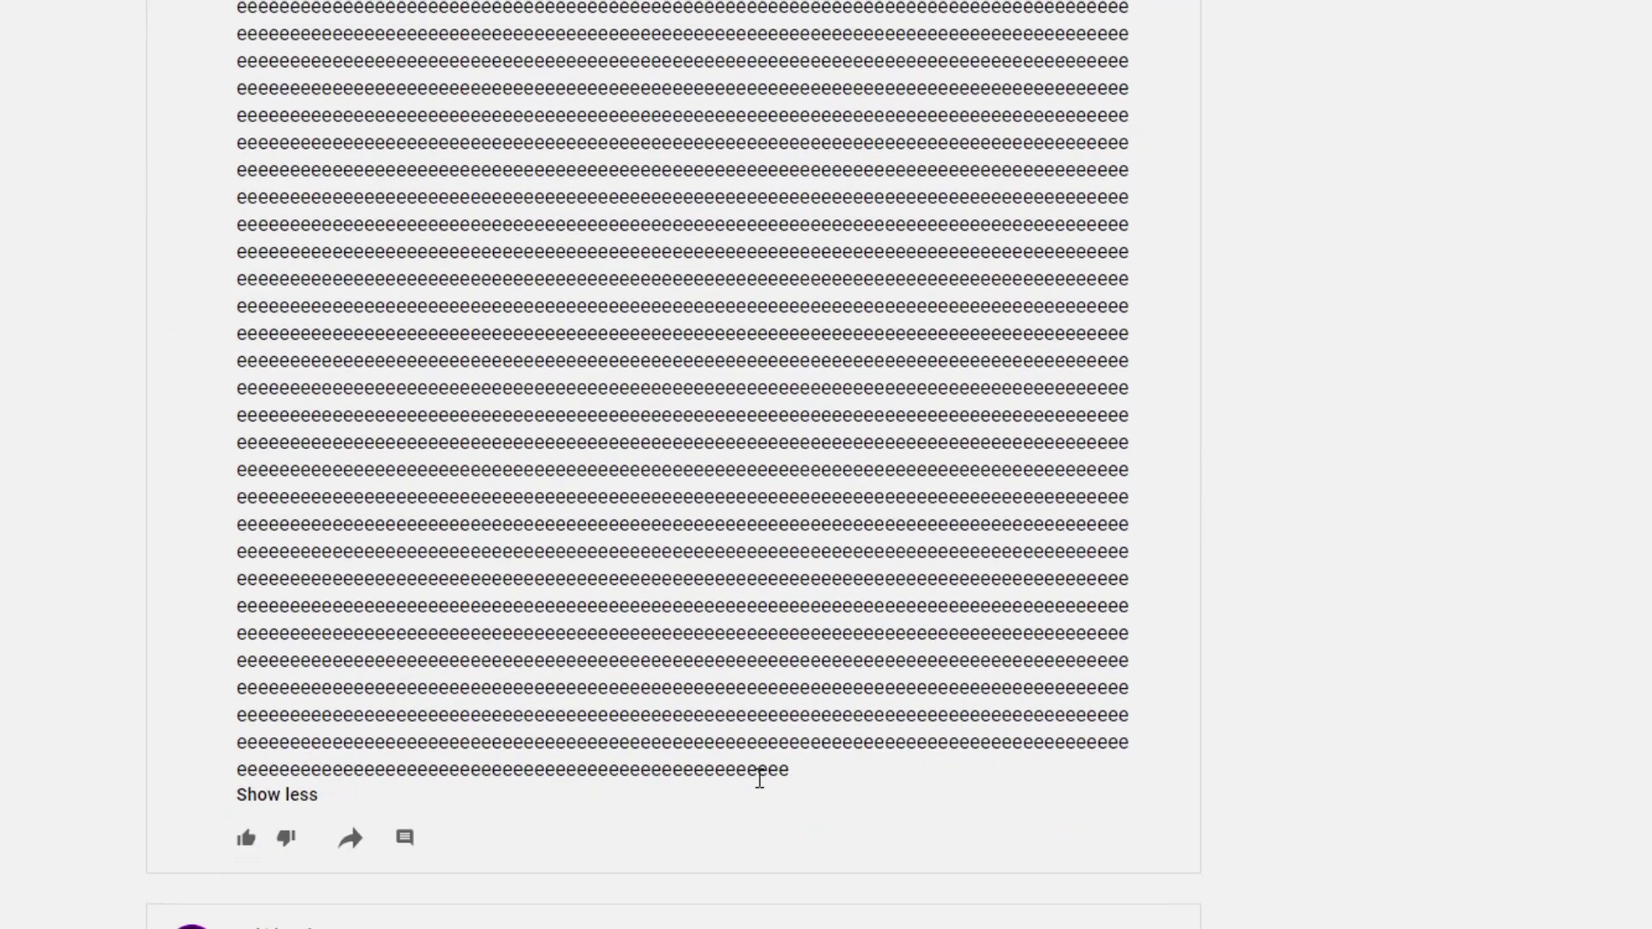
{"action": "scroll", "coordinate": [690, 766], "scroll_direction": "up", "scroll_amount": 10}
{"action": "triple_click", "coordinate": [838, 593]}
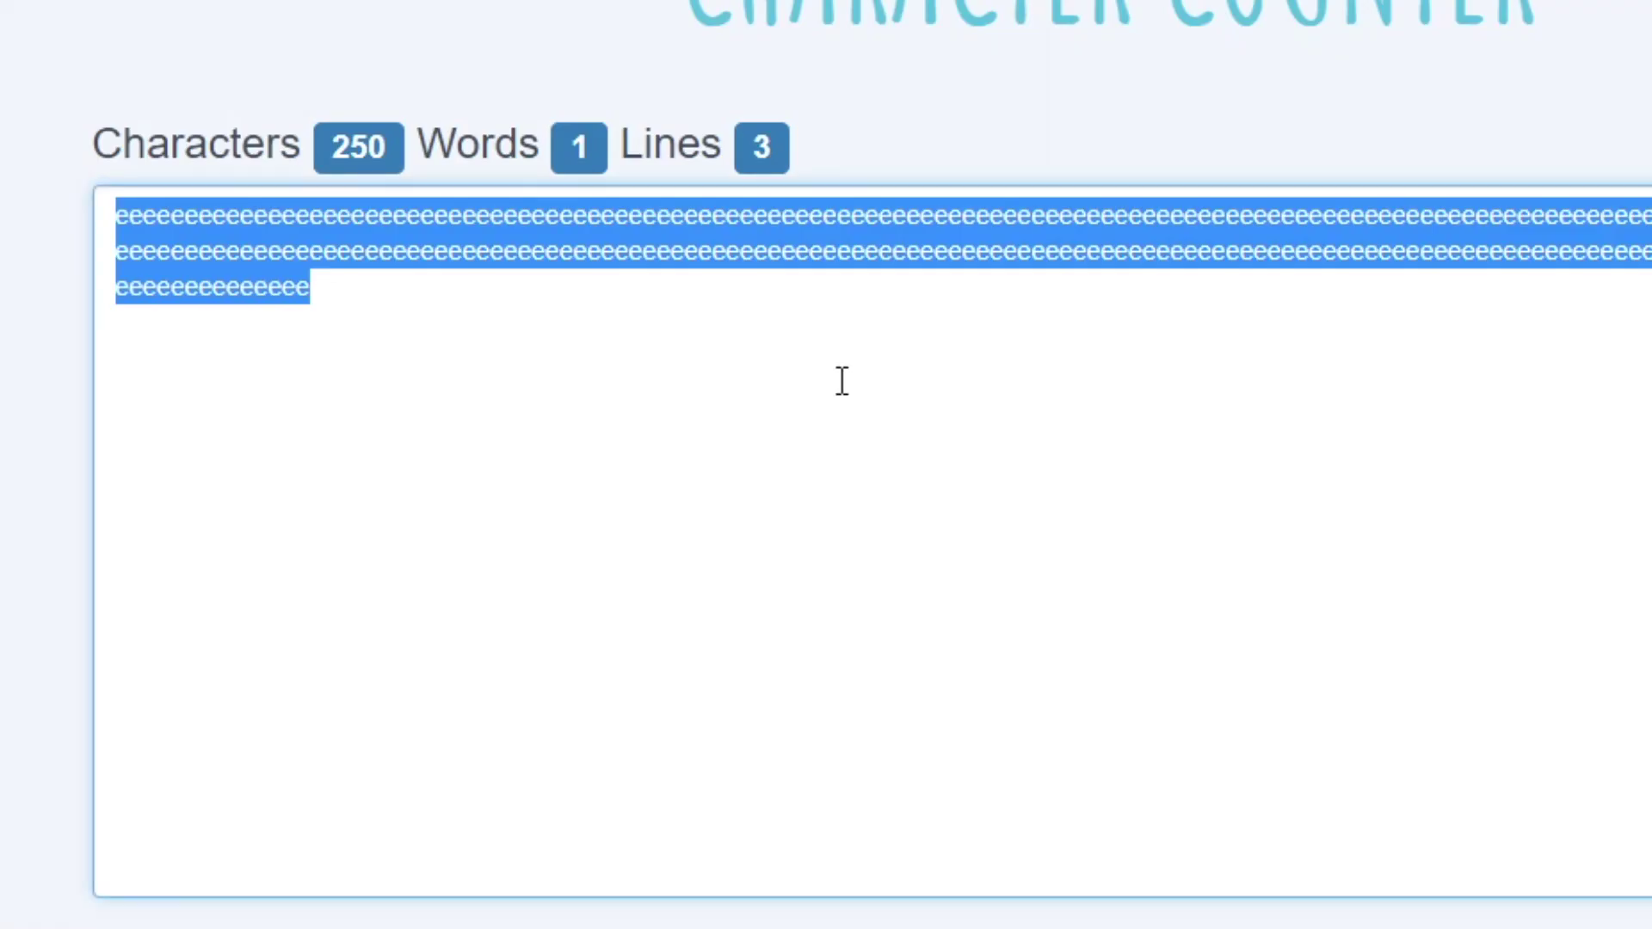
{"action": "left_click", "coordinate": [832, 380]}
{"action": "key", "text": "ctrl+a"}
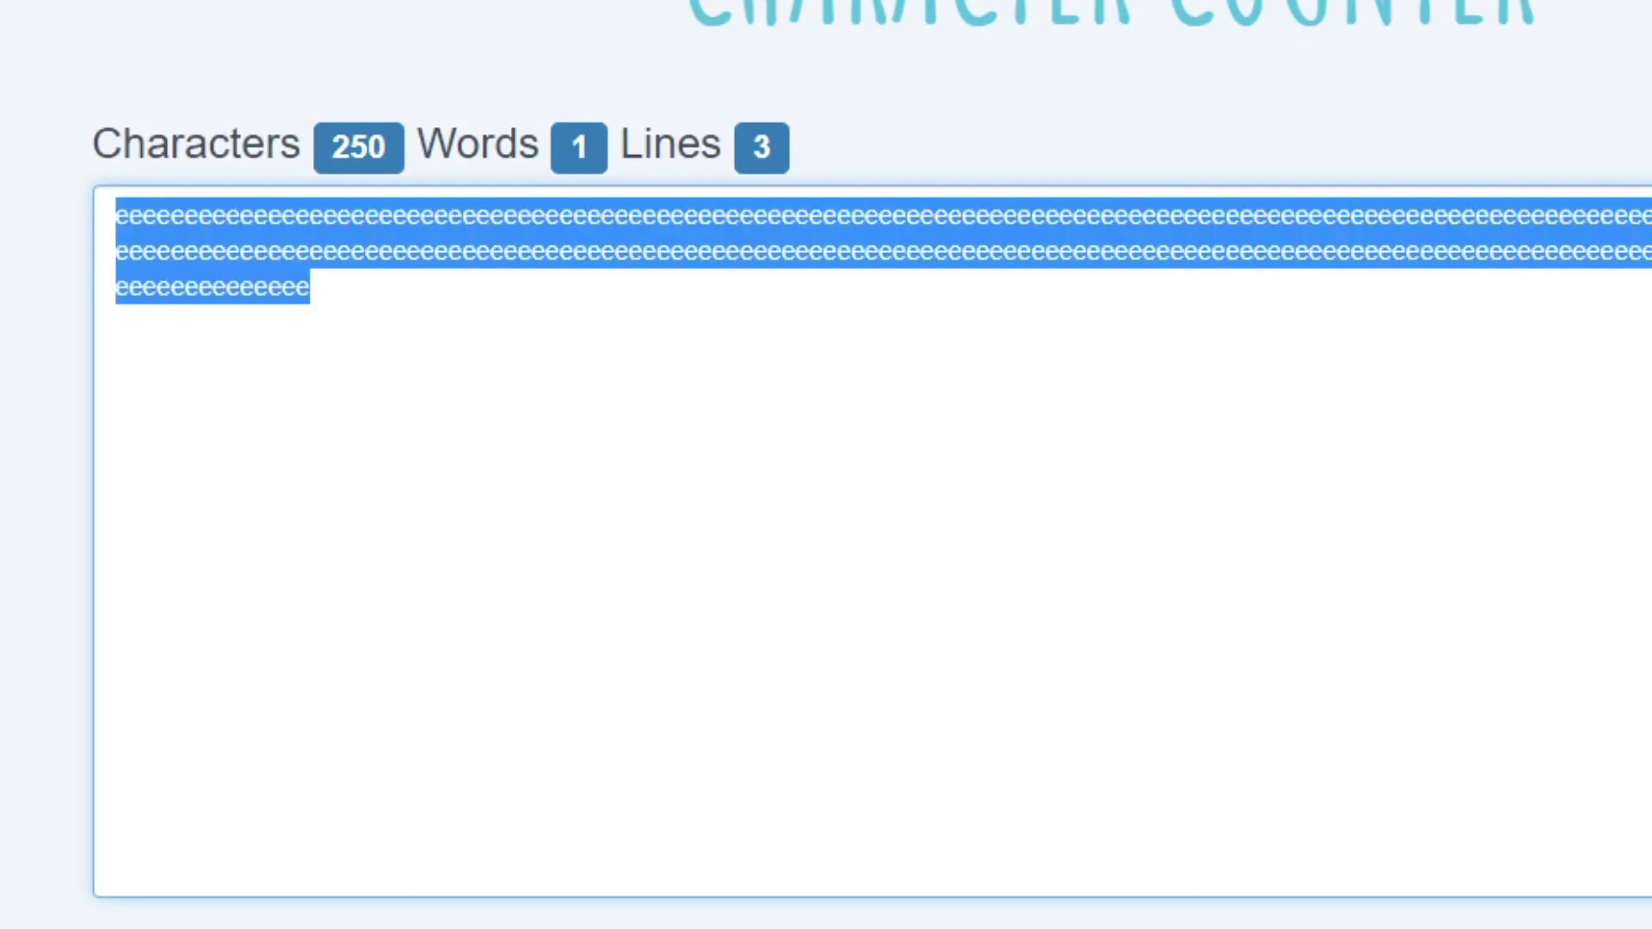
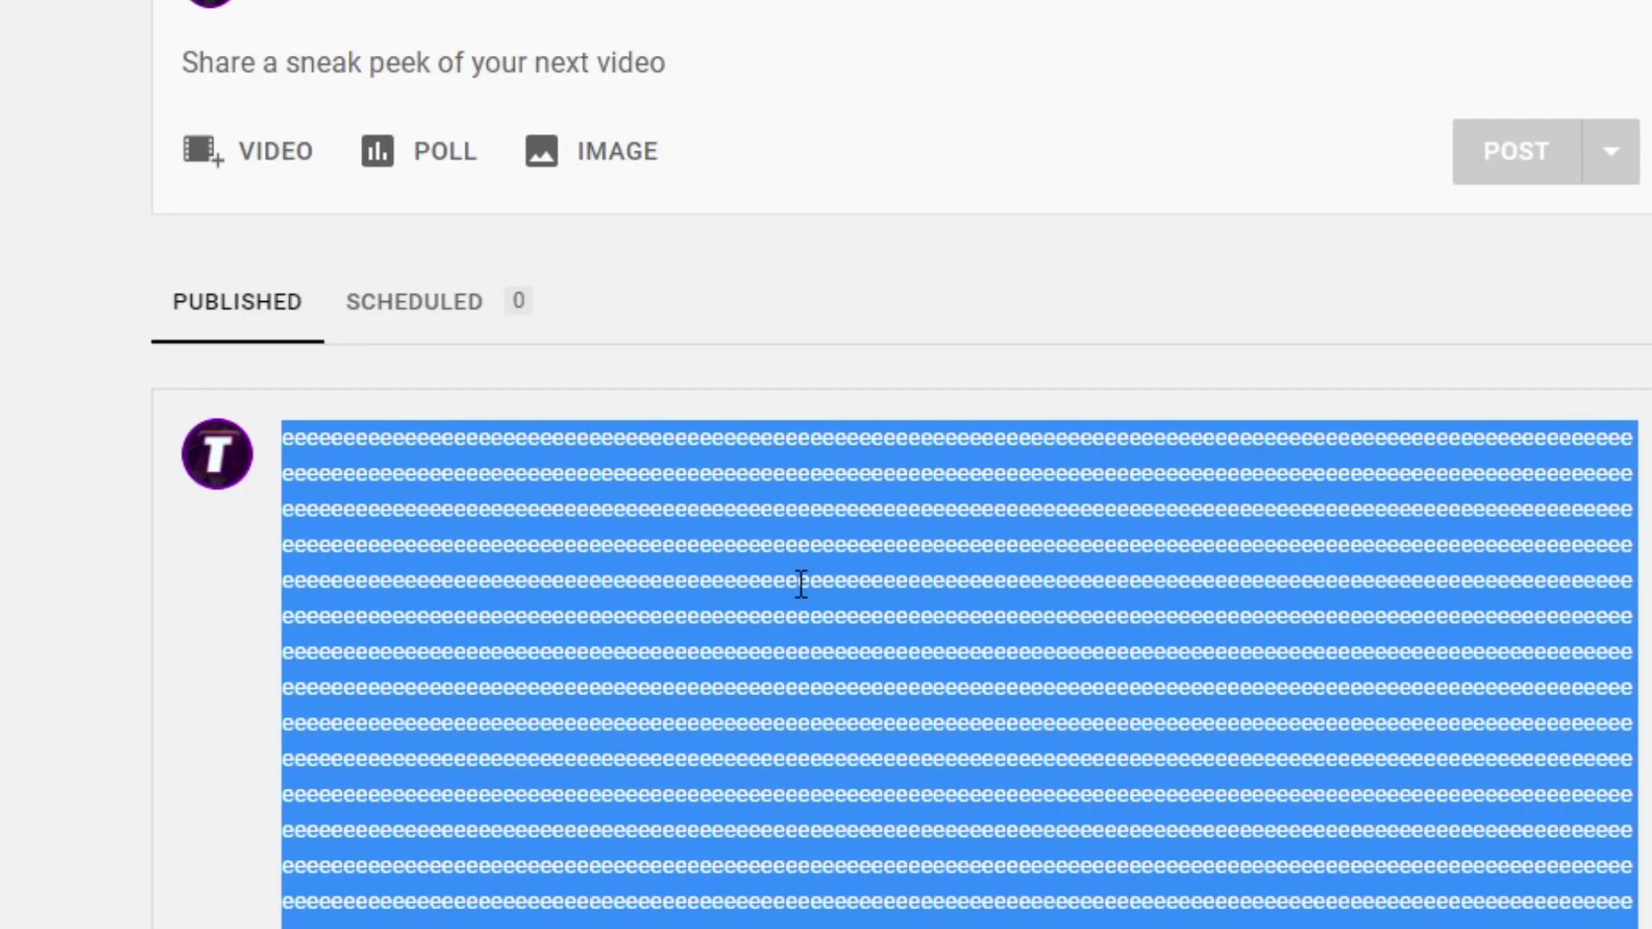
- Select all the repeated e's in the post's edit box and publish the edited post
{"action": "scroll", "coordinate": [1611, 215], "scroll_direction": "up", "scroll_amount": 7}
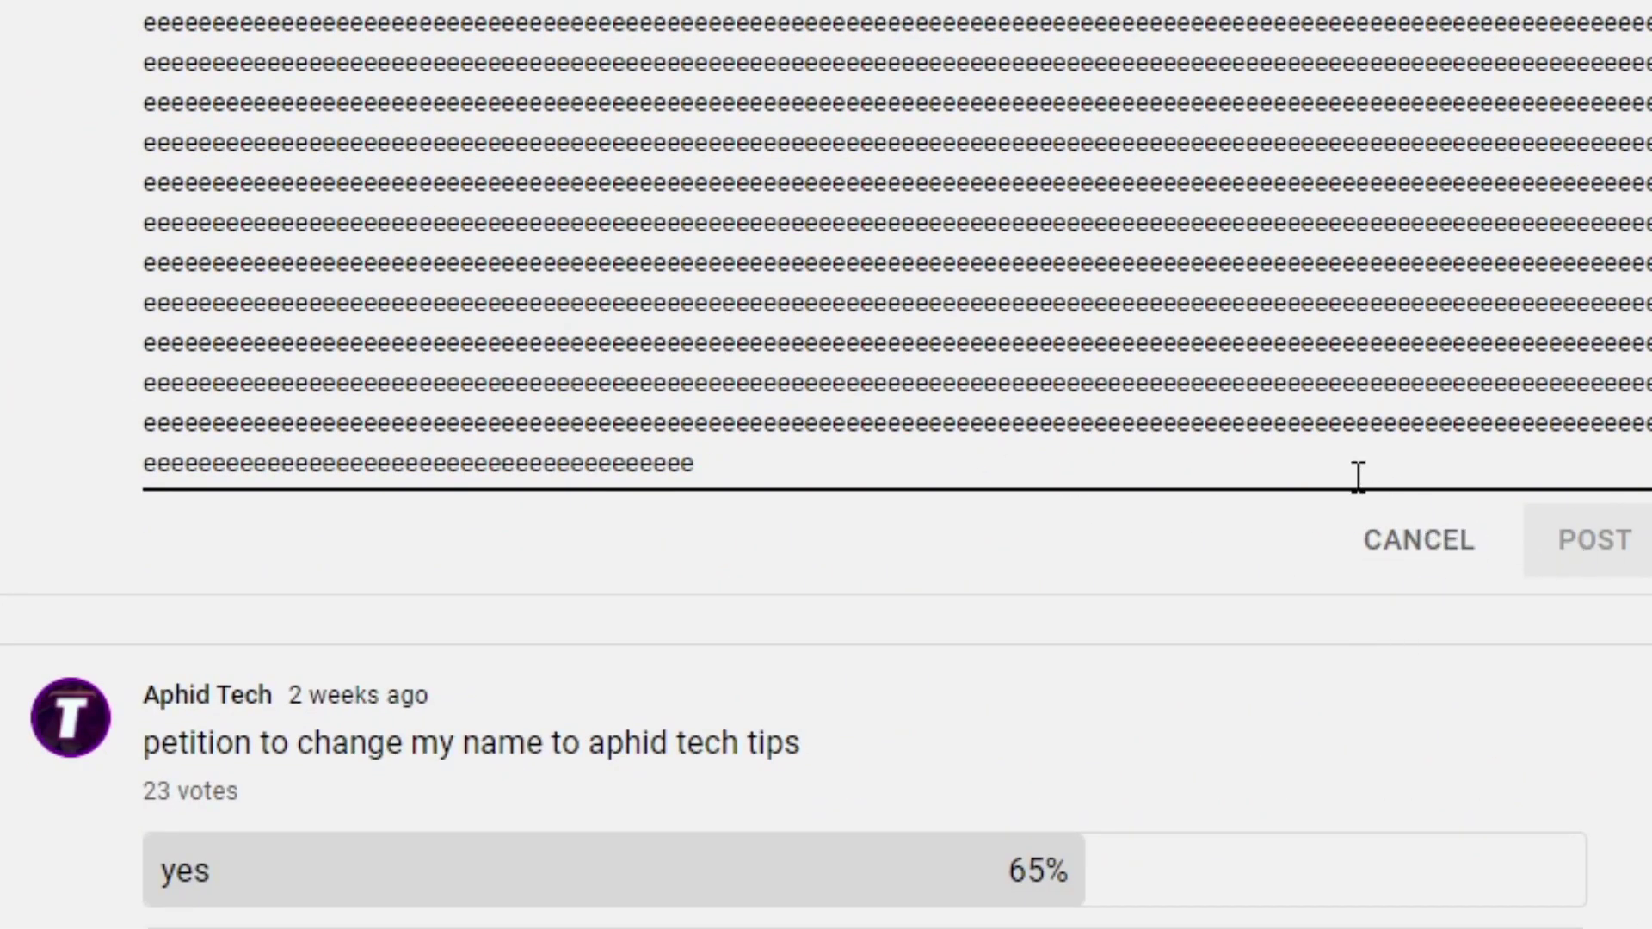
{"action": "key", "text": "ctrl+a"}
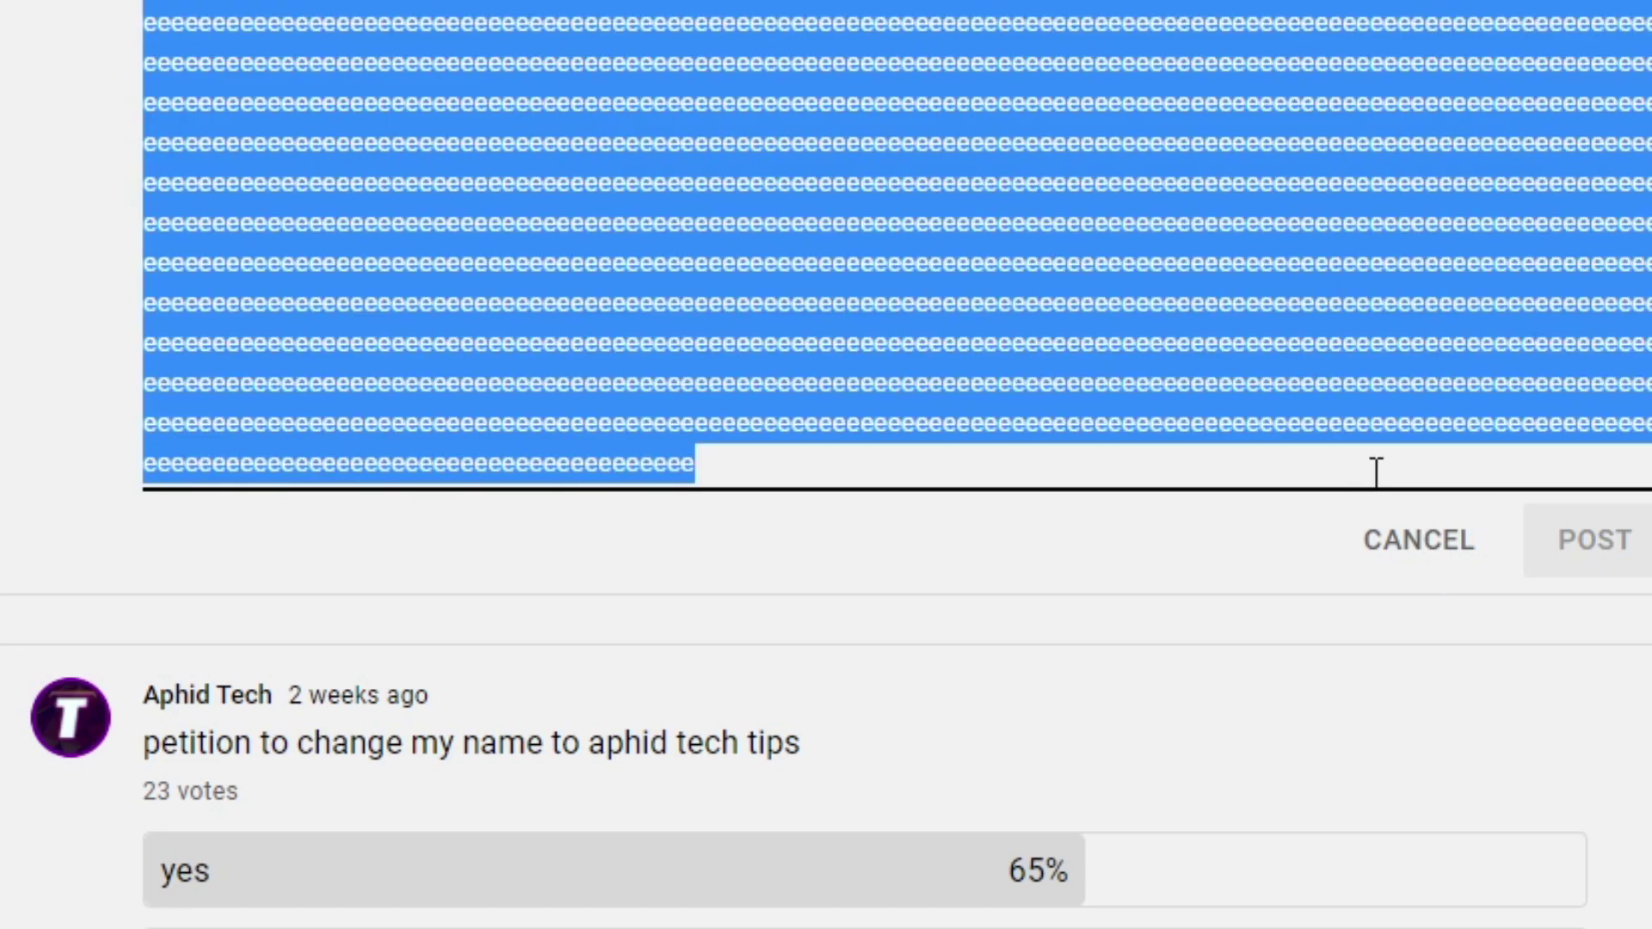
{"action": "left_click", "coordinate": [1376, 472]}
{"action": "scroll", "coordinate": [593, 631], "scroll_direction": "down", "scroll_amount": 5}
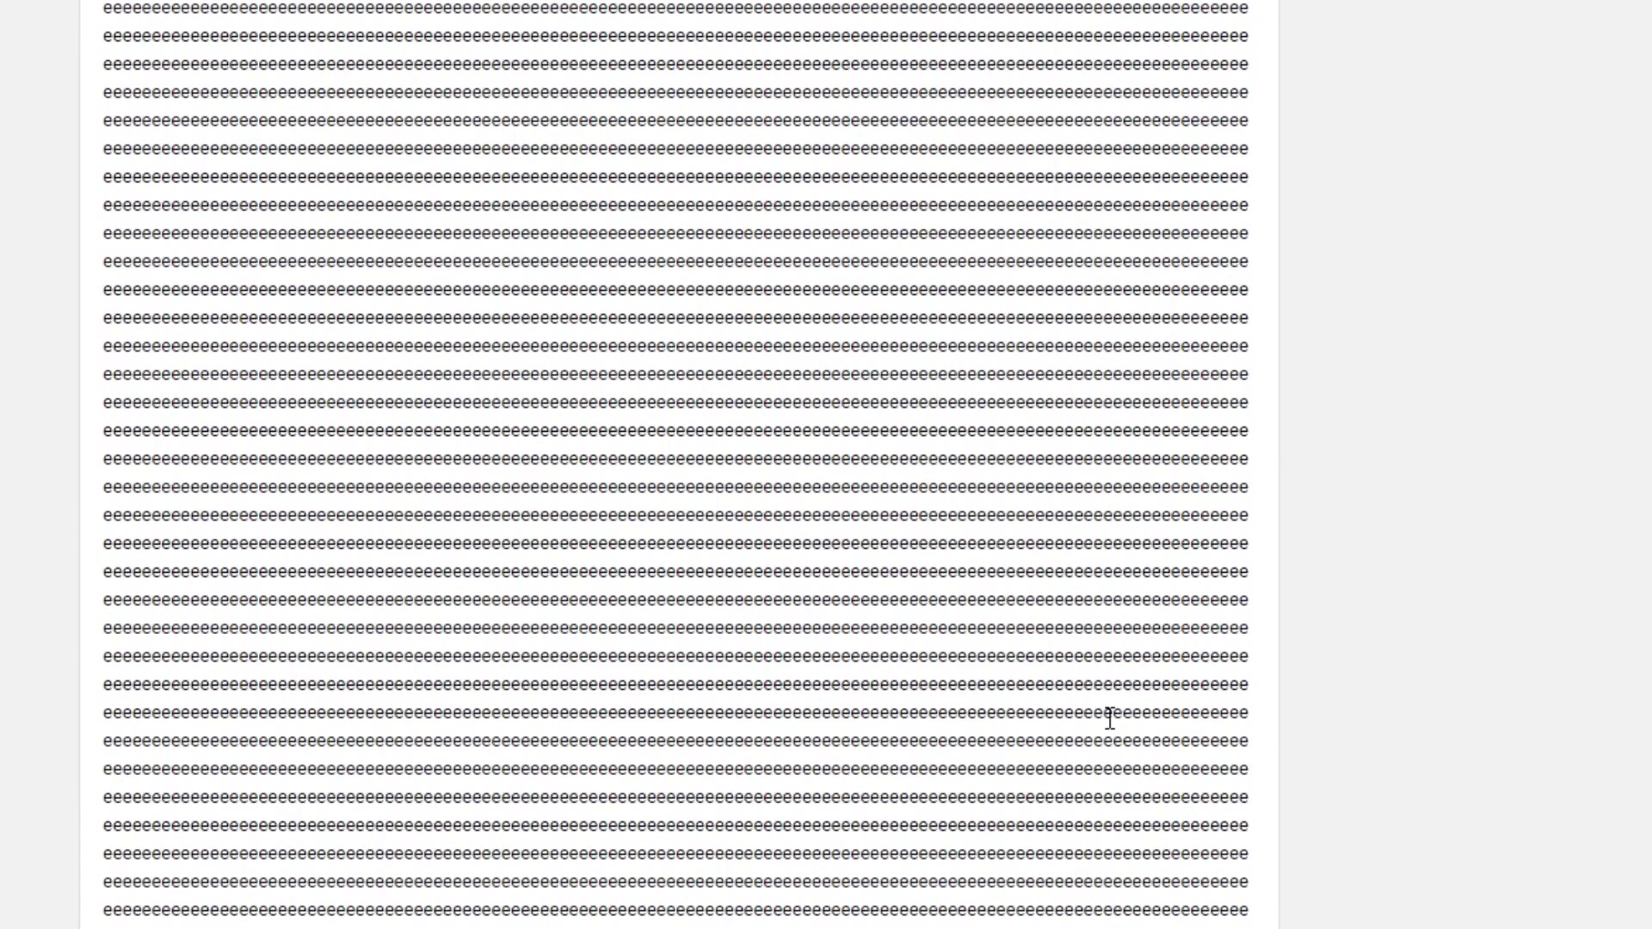
{"action": "scroll", "coordinate": [1109, 719], "scroll_direction": "down", "scroll_amount": 5}
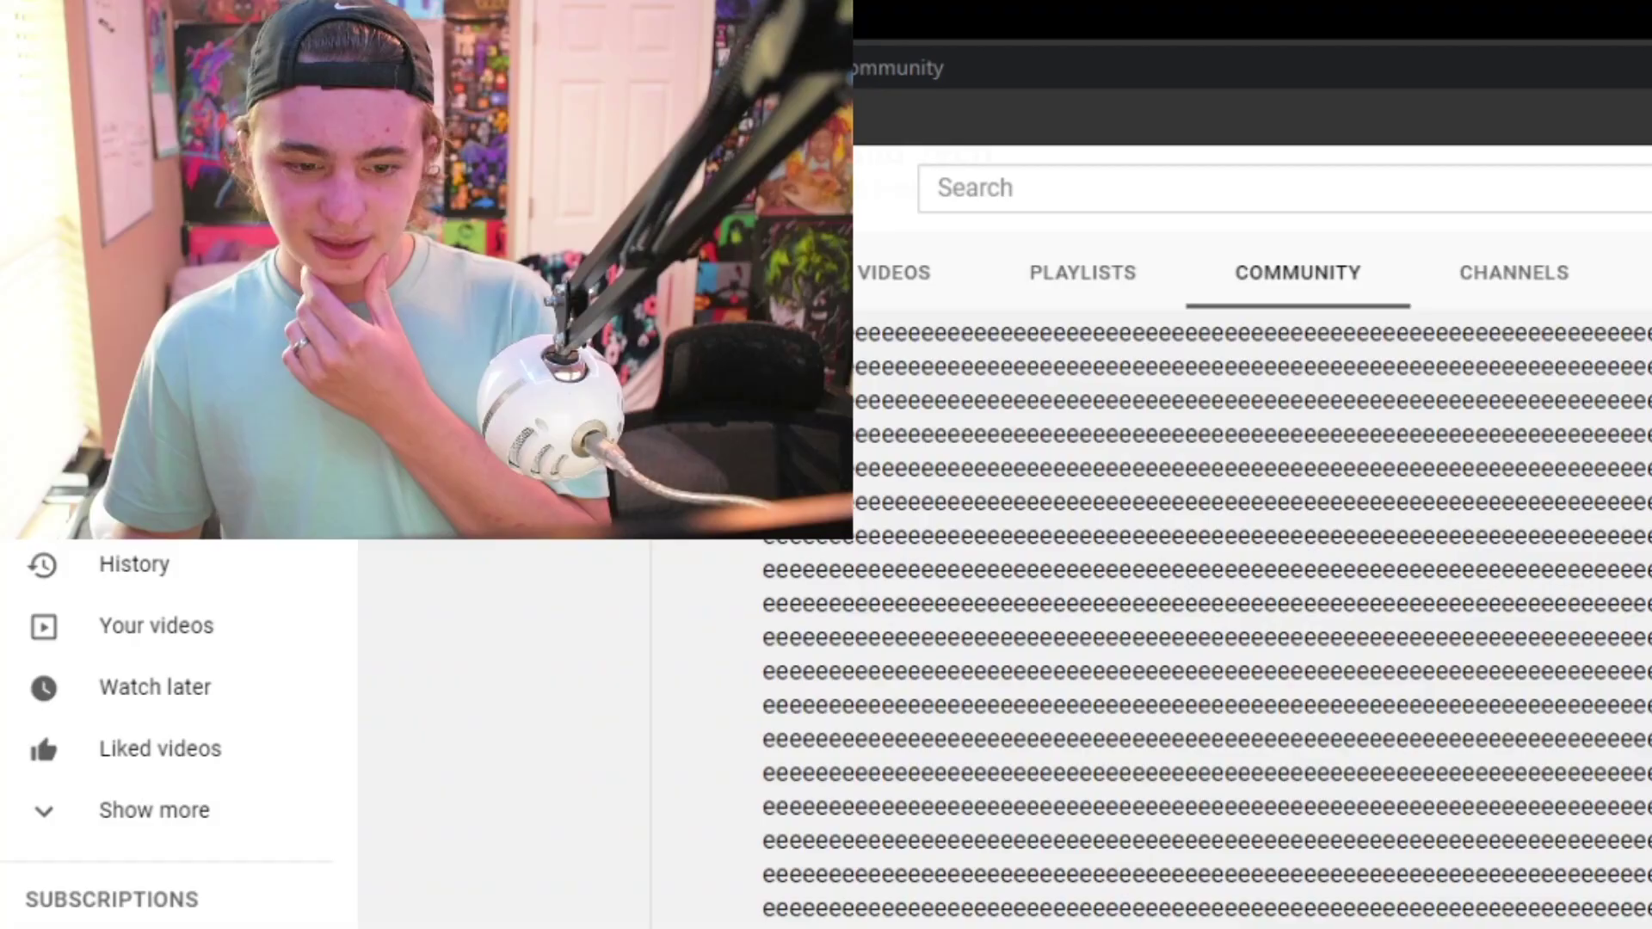
{"action": "scroll", "coordinate": [1205, 602], "scroll_direction": "up", "scroll_amount": 3}
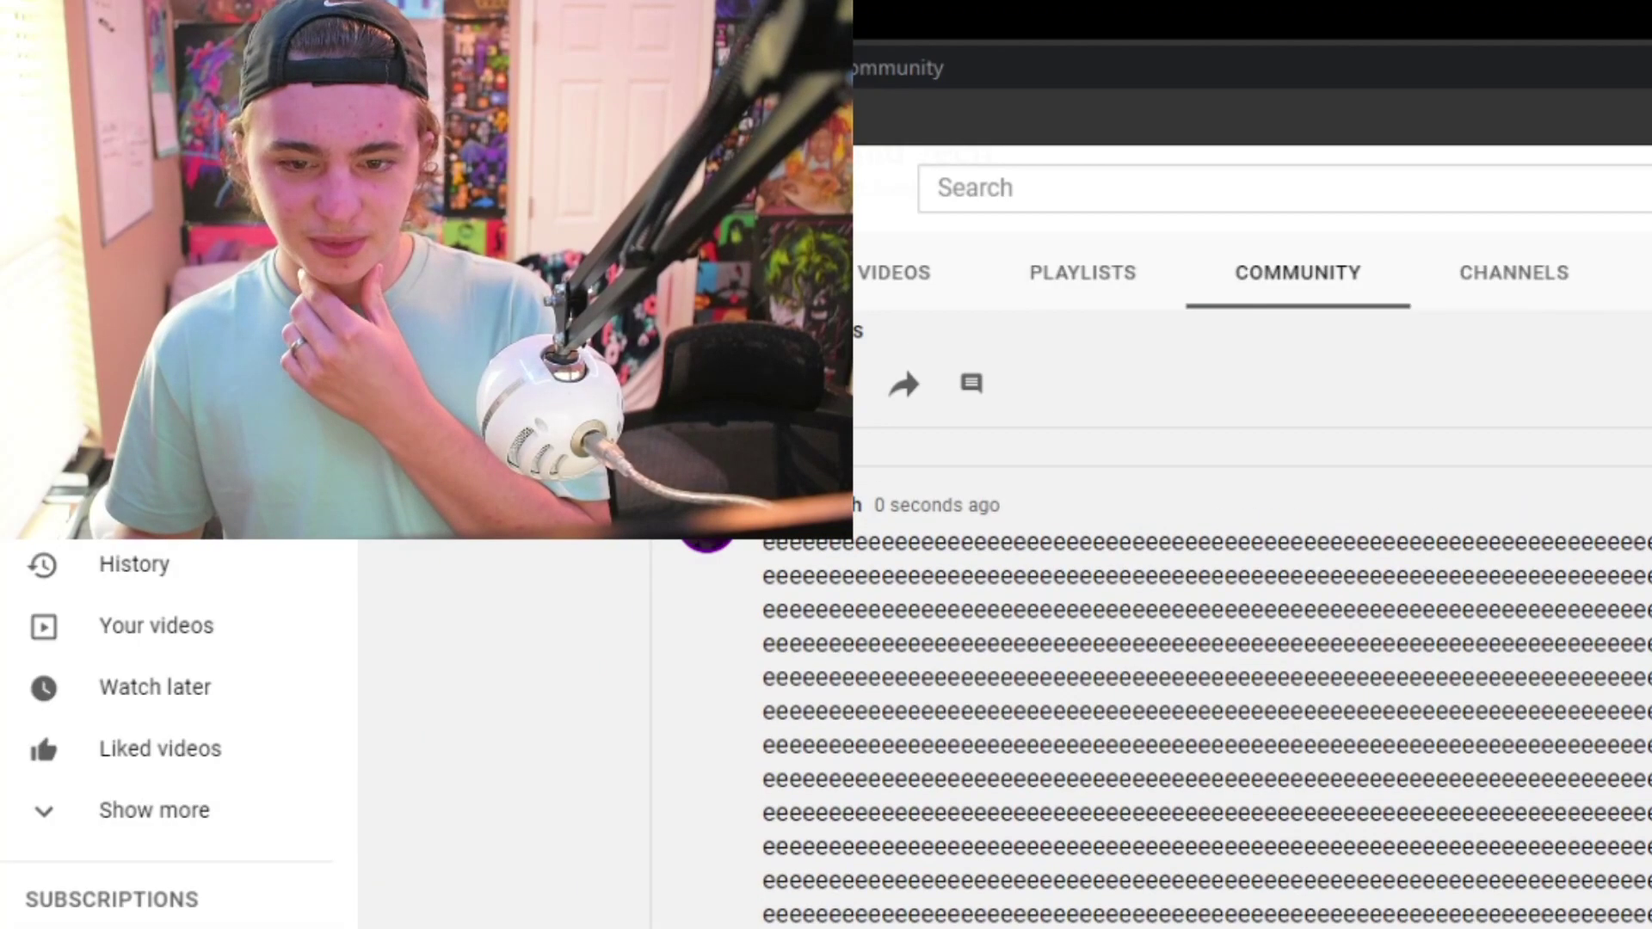
- Try publishing the long e post and scroll through the page to check the result
{"action": "scroll", "coordinate": [1204, 619], "scroll_direction": "down", "scroll_amount": 5}
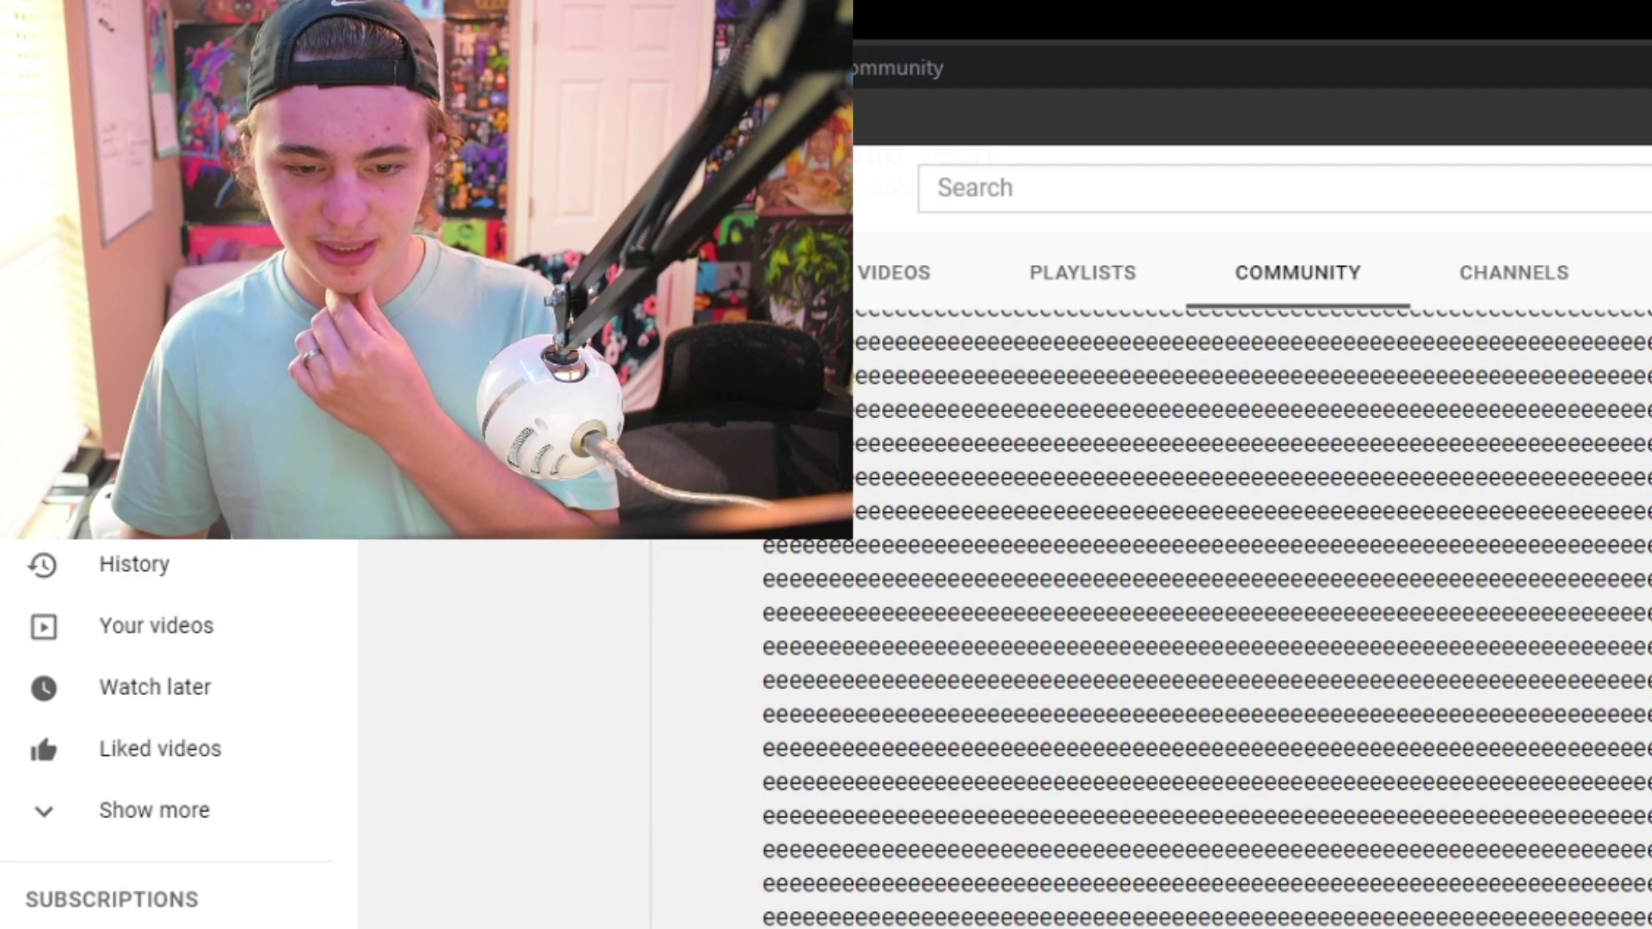
{"action": "scroll", "coordinate": [1204, 602], "scroll_direction": "up", "scroll_amount": 10}
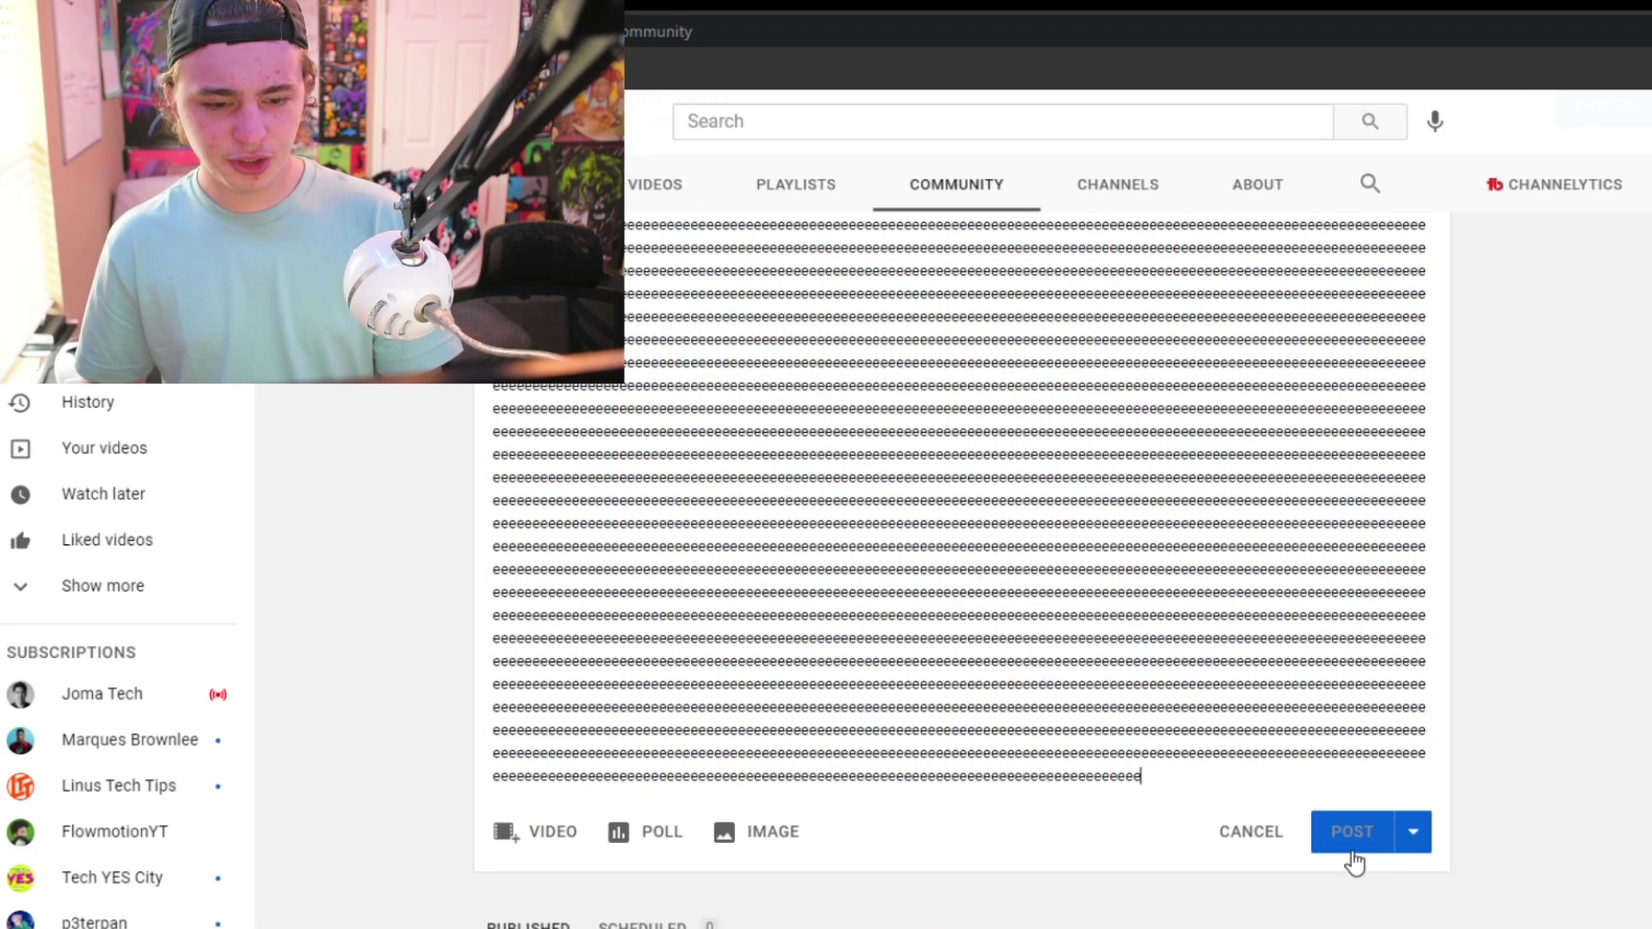
{"action": "left_click", "coordinate": [1352, 852]}
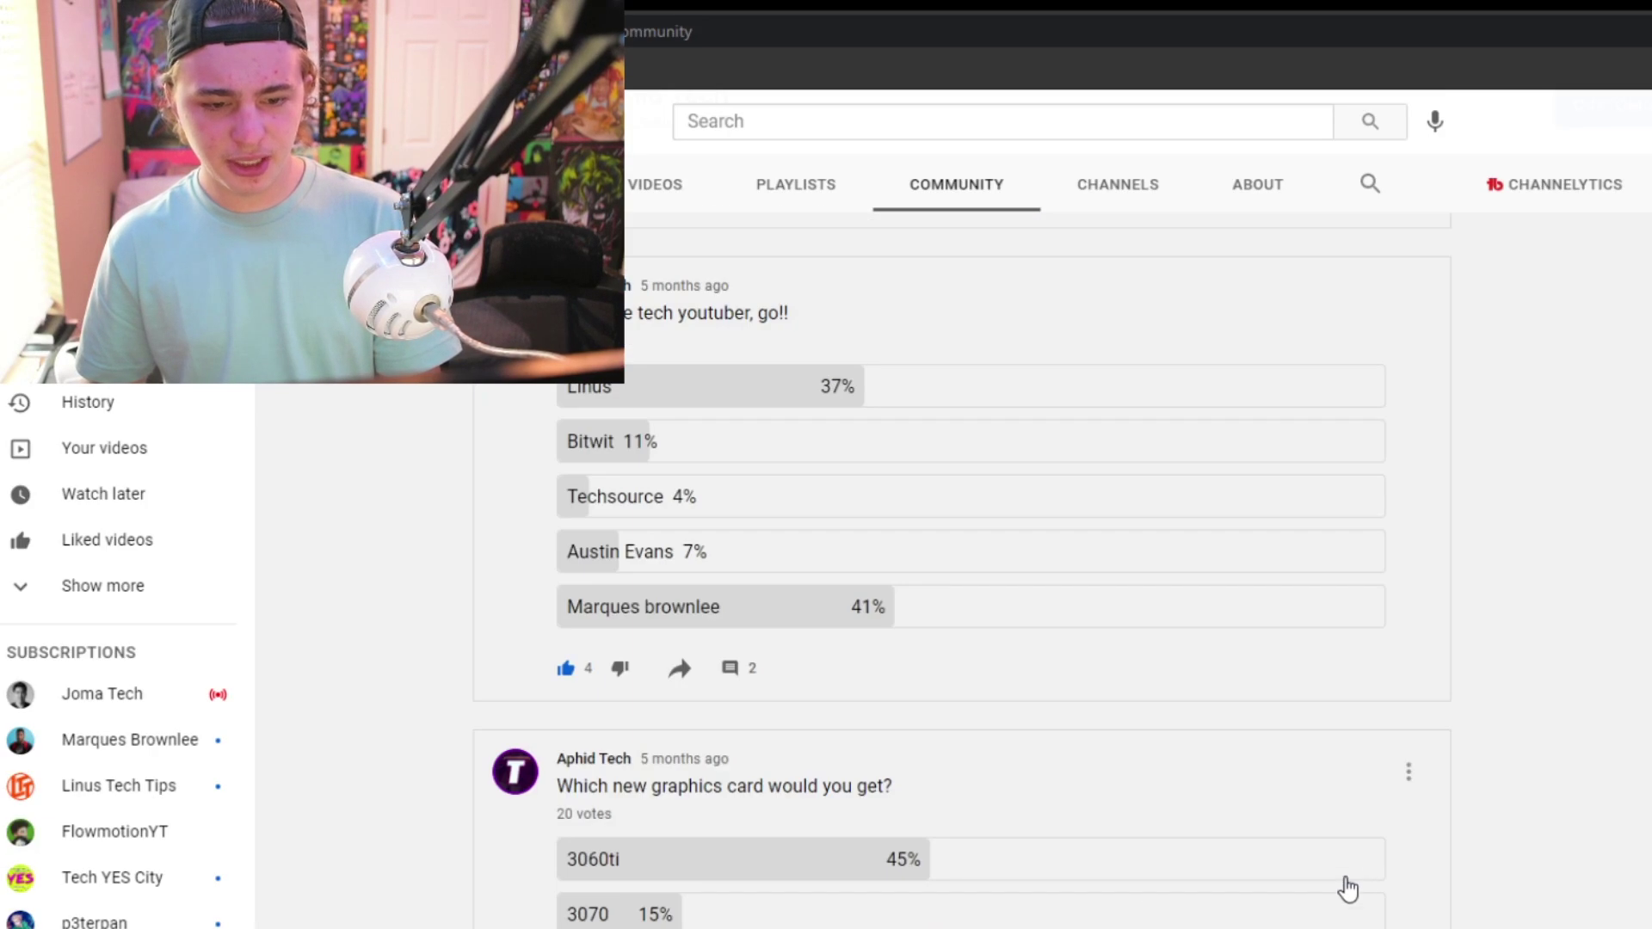
{"action": "scroll", "coordinate": [1356, 877], "scroll_direction": "up", "scroll_amount": 10}
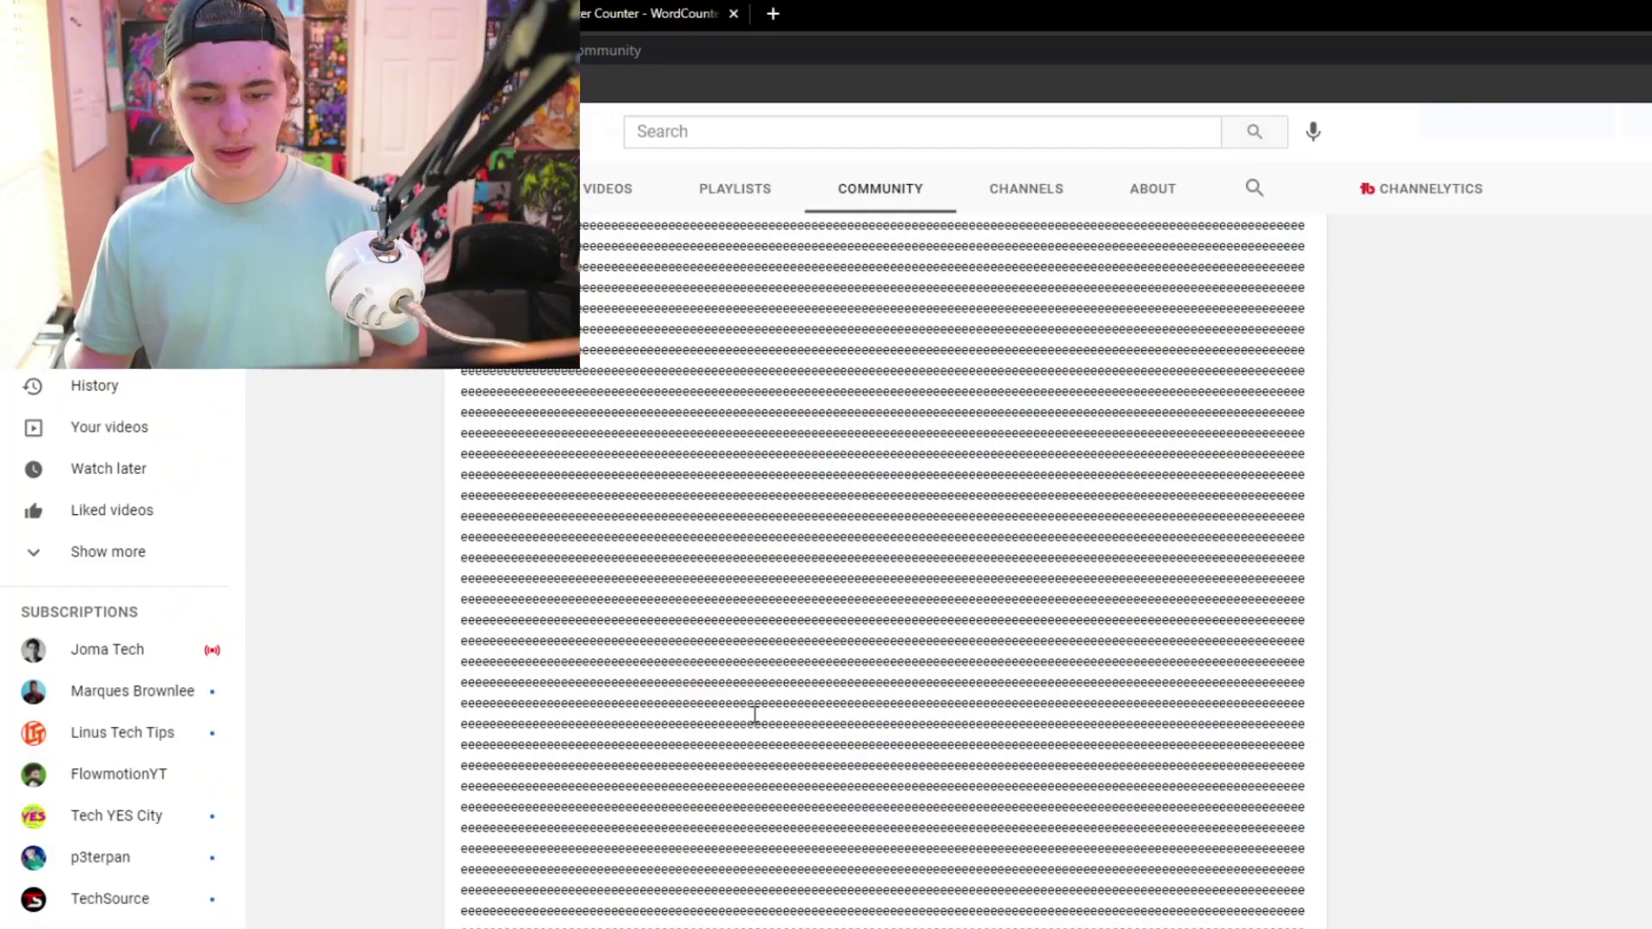
{"action": "scroll", "coordinate": [910, 761], "scroll_direction": "down", "scroll_amount": 5}
{"action": "scroll", "coordinate": [1246, 640], "scroll_direction": "down", "scroll_amount": 10}
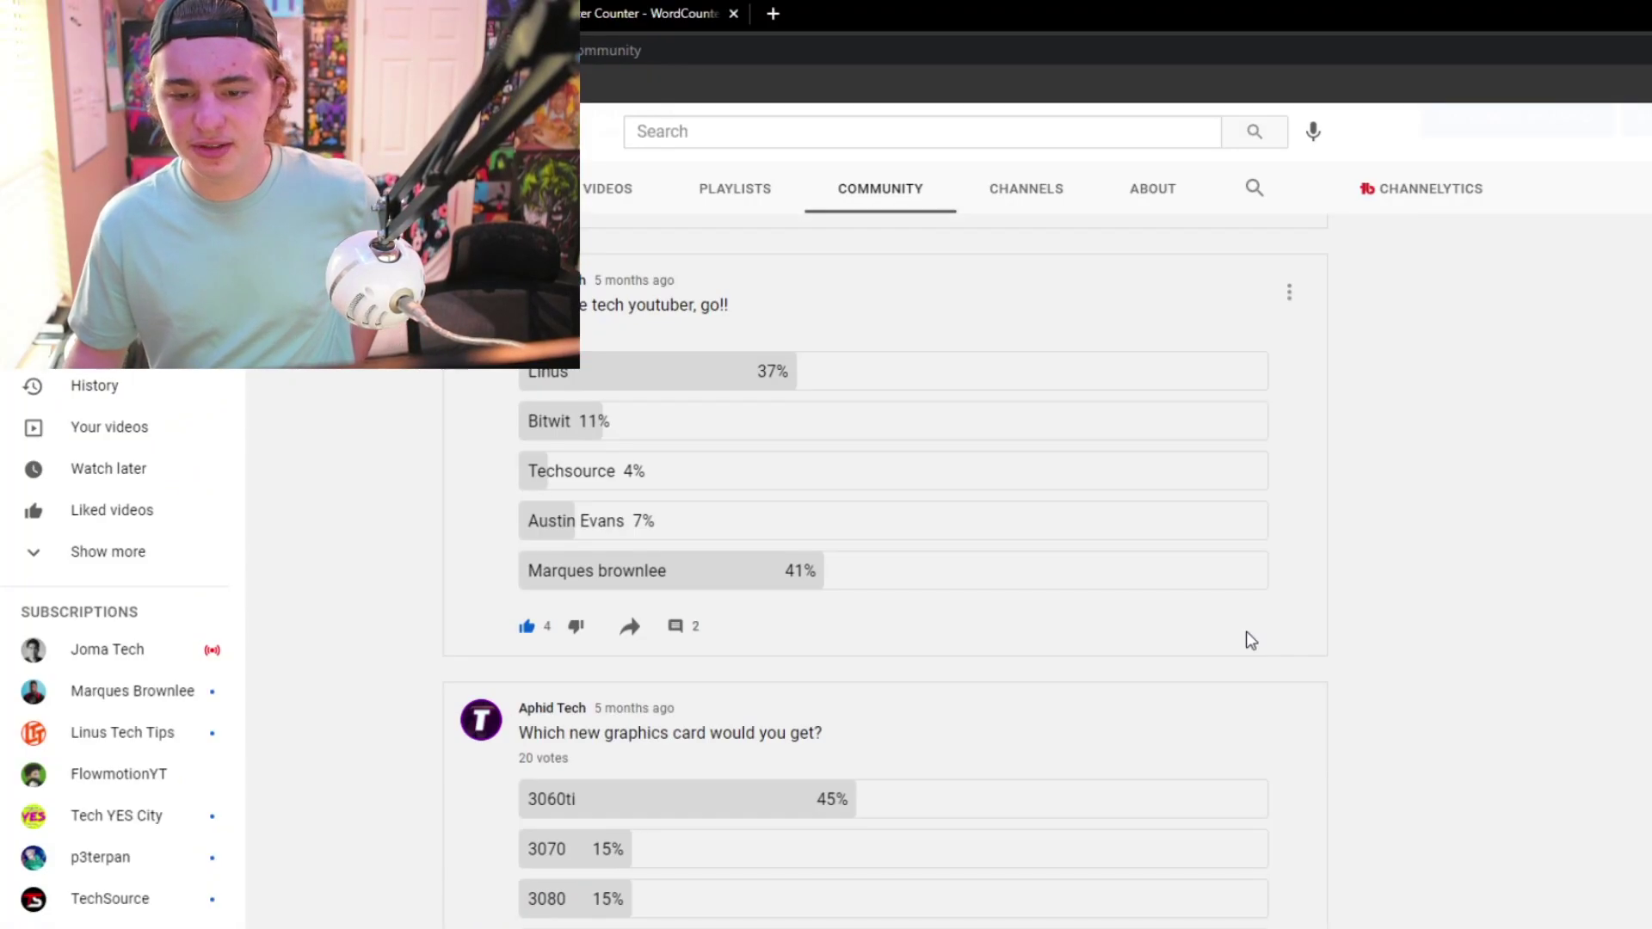
{"action": "scroll", "coordinate": [1088, 914], "scroll_direction": "up", "scroll_amount": 15}
{"action": "scroll", "coordinate": [1076, 874], "scroll_direction": "down", "scroll_amount": 5}
{"action": "scroll", "coordinate": [850, 760], "scroll_direction": "up", "scroll_amount": 10}
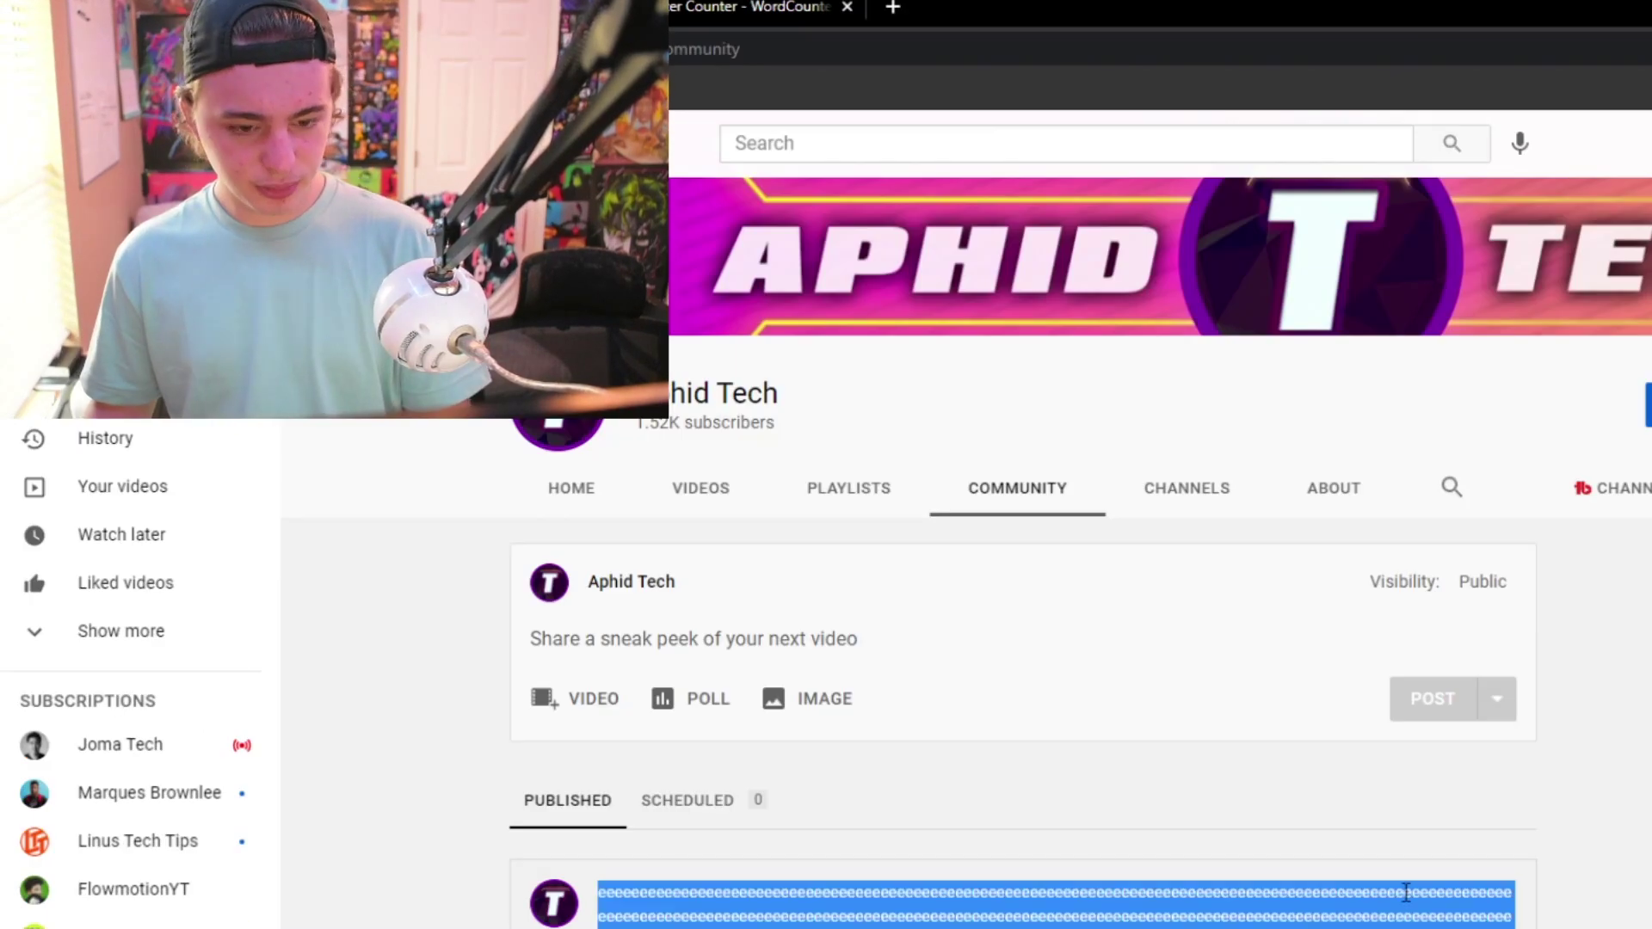
- Paste a much longer run of e's from Character Counter into the post box and attempt to publish it
{"action": "left_click", "coordinate": [757, 9]}
{"action": "key", "text": "ctrl+v"}
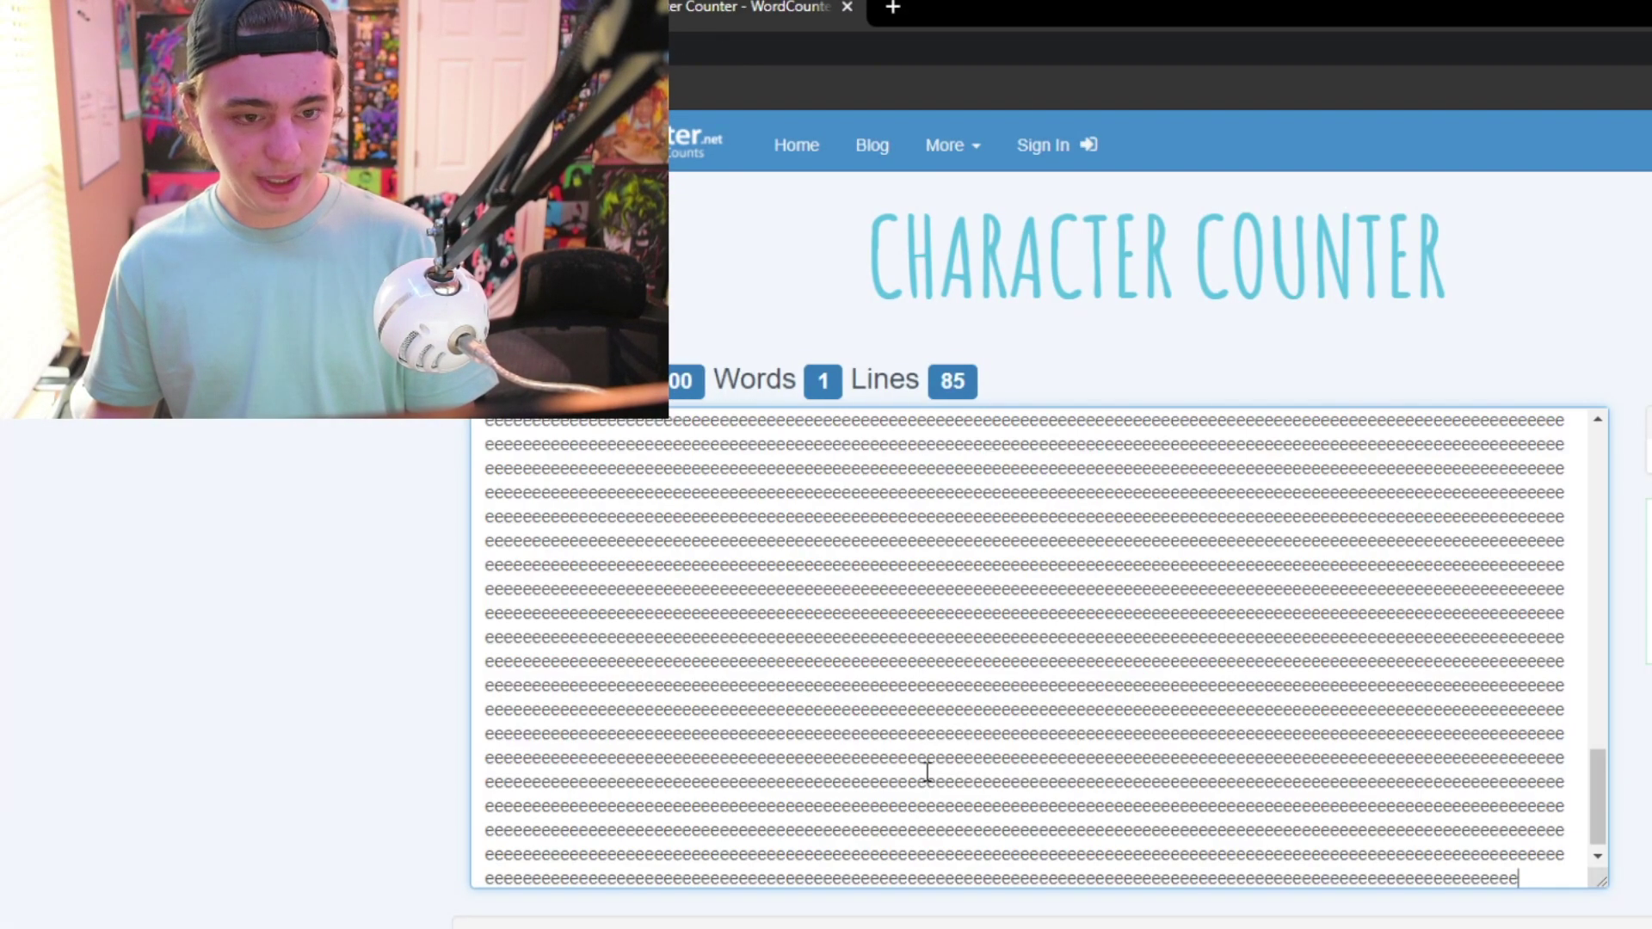
{"action": "key", "text": "ctrl+shift+Tab"}
{"action": "left_click", "coordinate": [959, 634]}
{"action": "key", "text": "ctrl+v"}
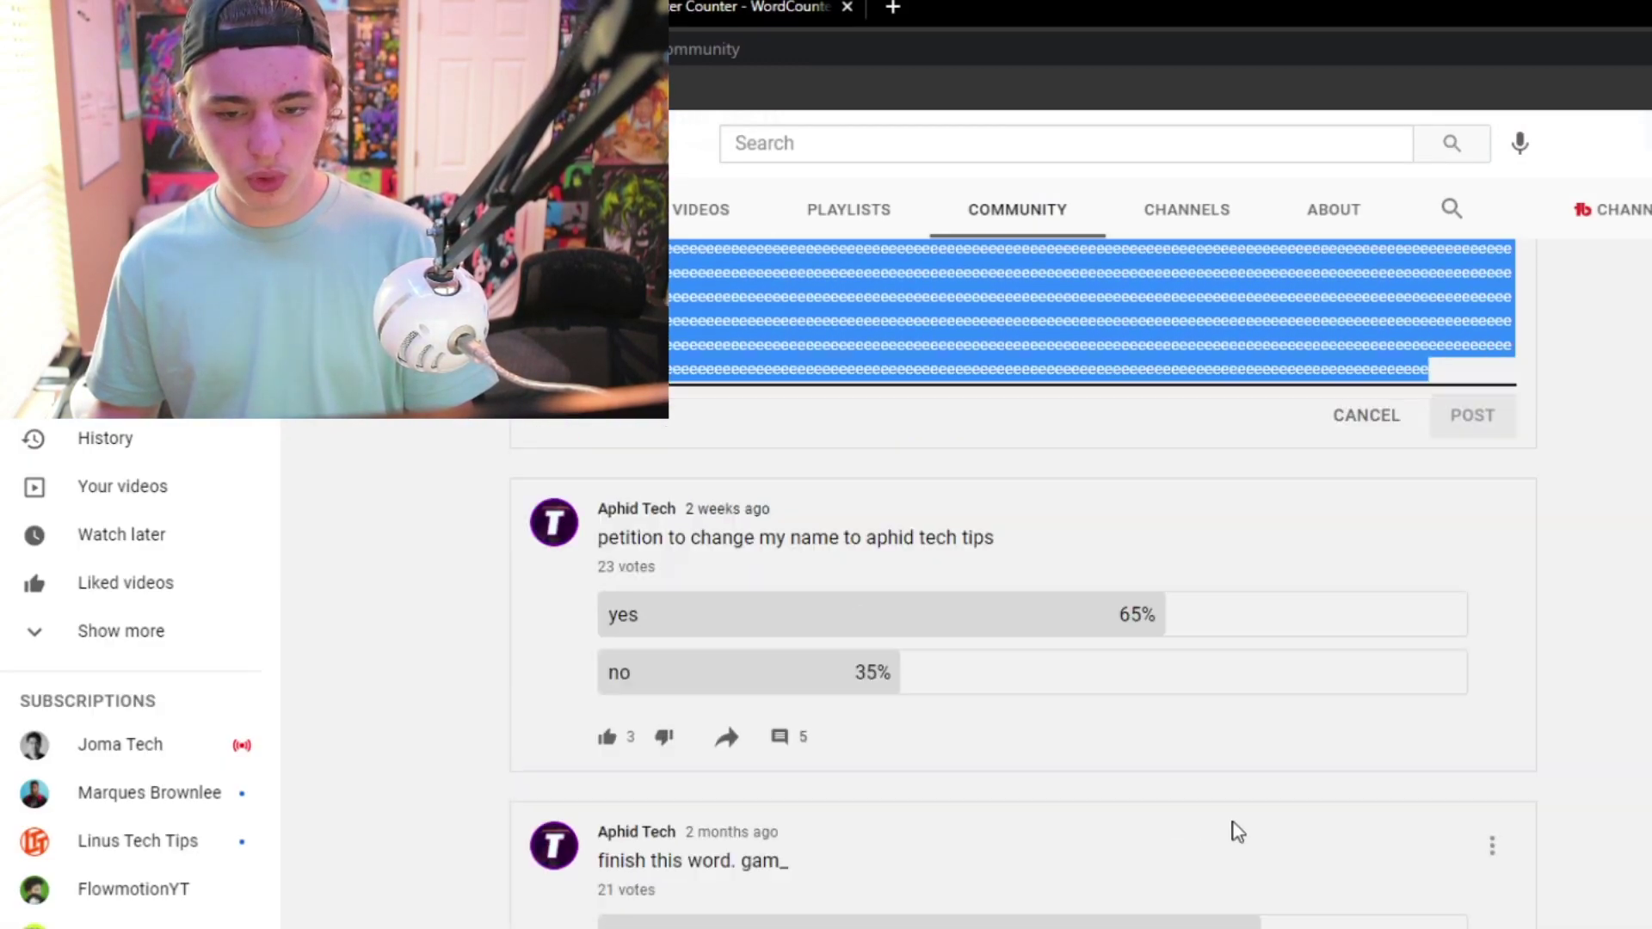
{"action": "left_click", "coordinate": [643, 321]}
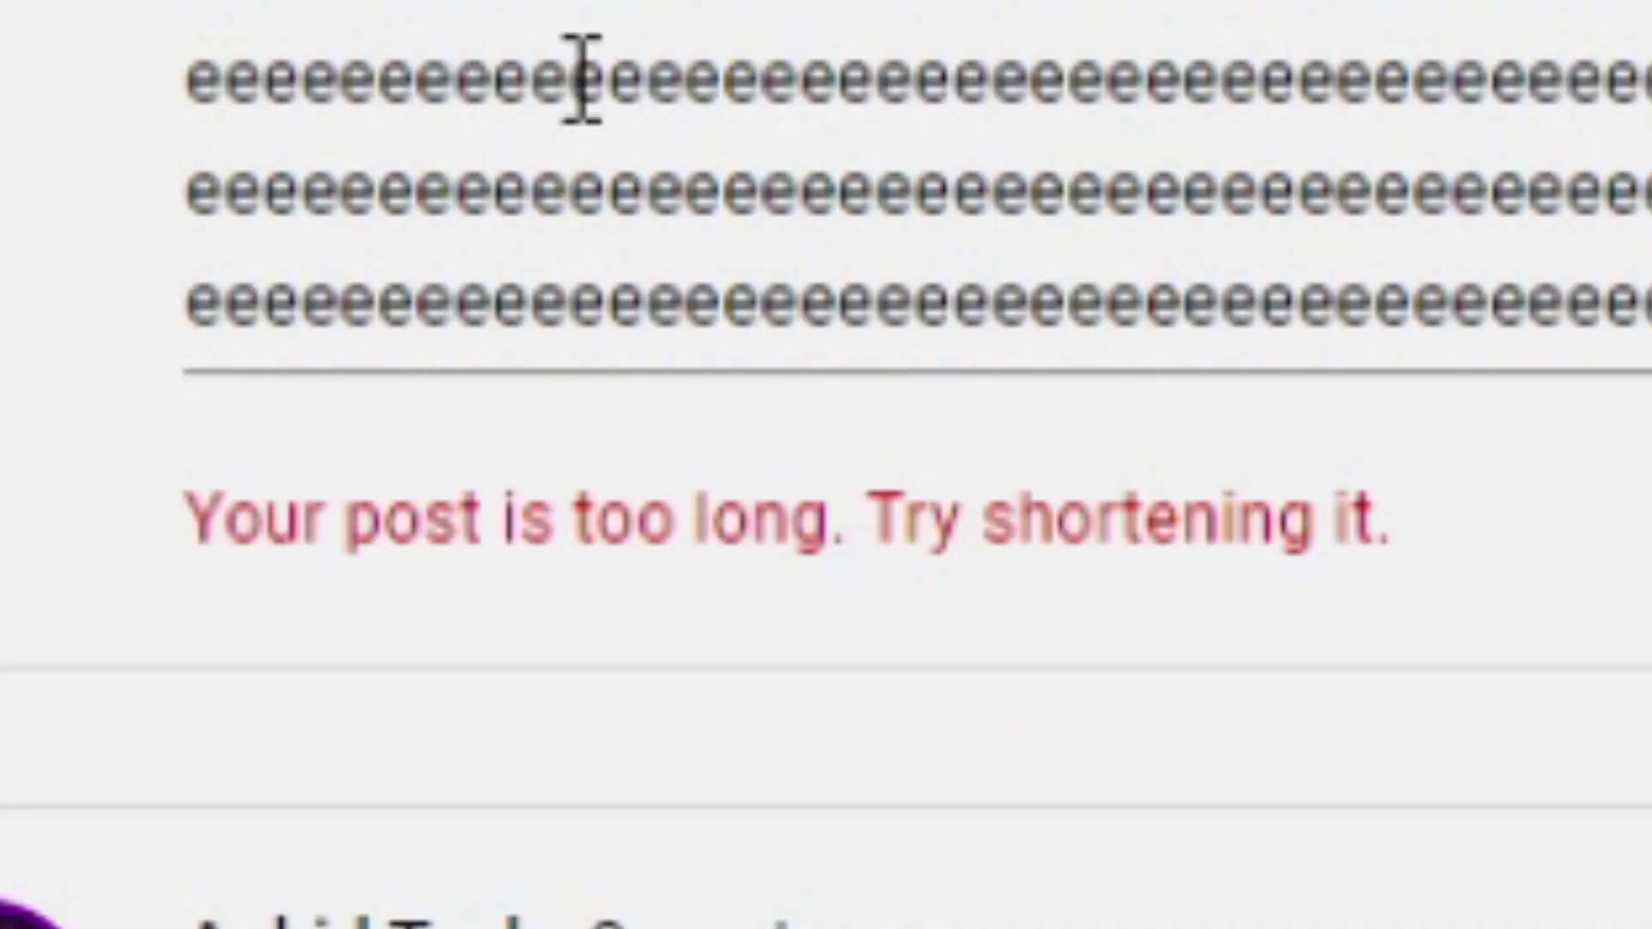